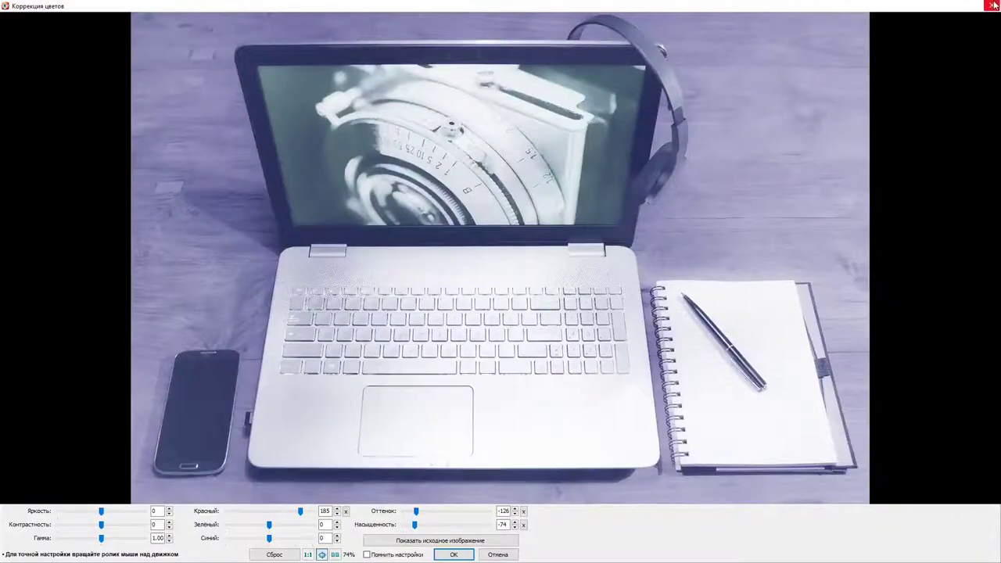
# Step: Apply the oil painting effect (Картина маслом) at level 10 to the laptop photo
pyautogui.rightClick(463, 270)
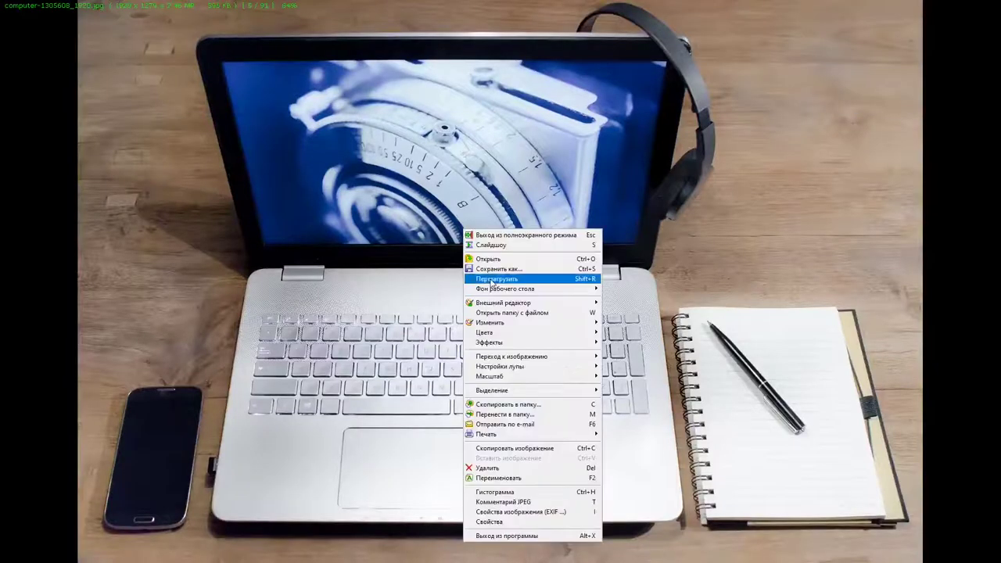
pyautogui.moveTo(498, 304)
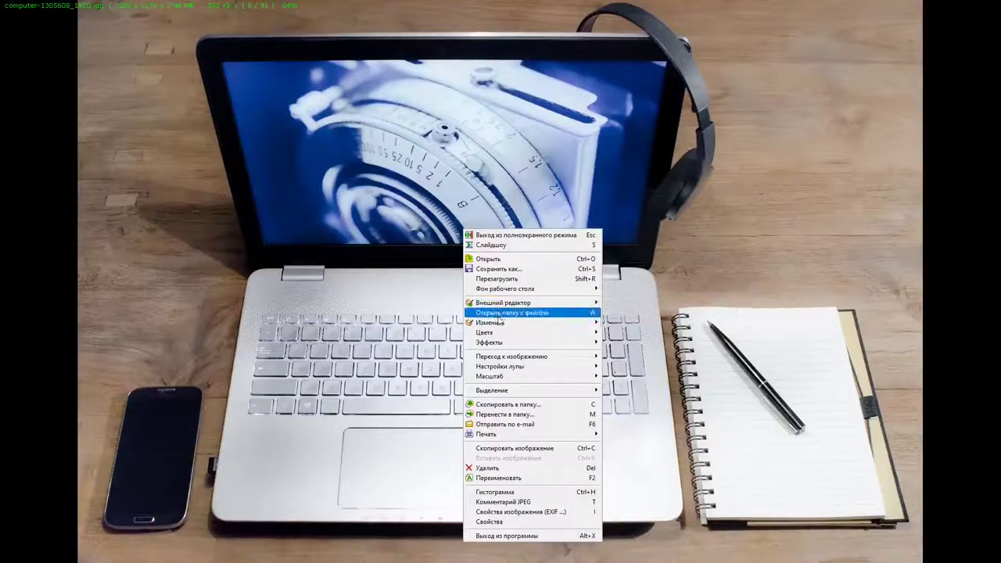
pyautogui.moveTo(575, 326)
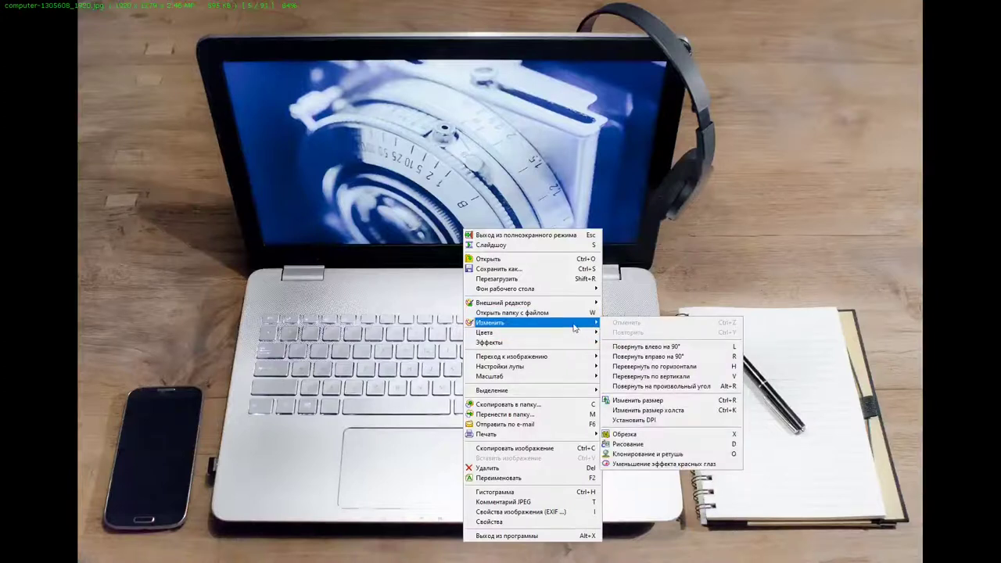
pyautogui.moveTo(573, 345)
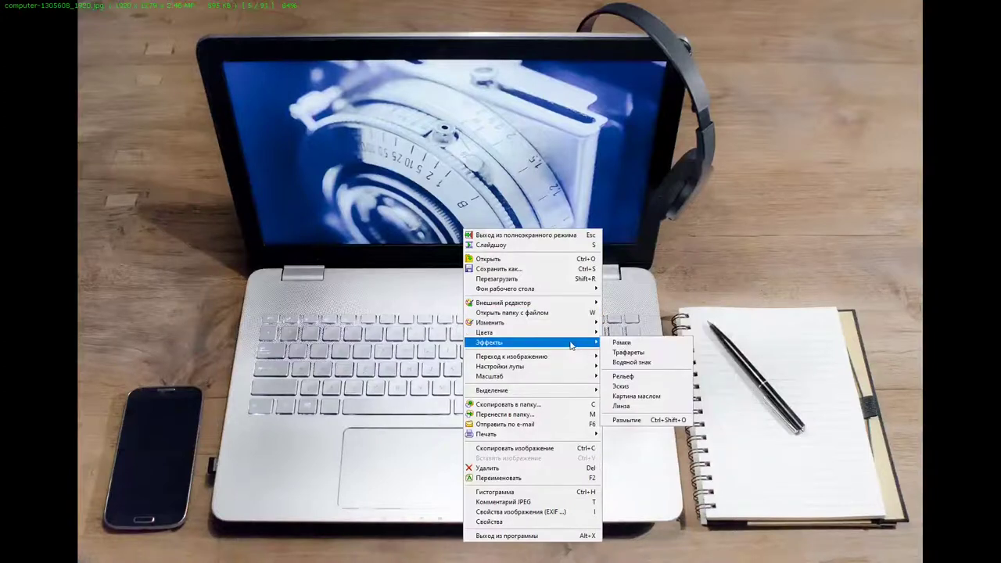
pyautogui.click(650, 398)
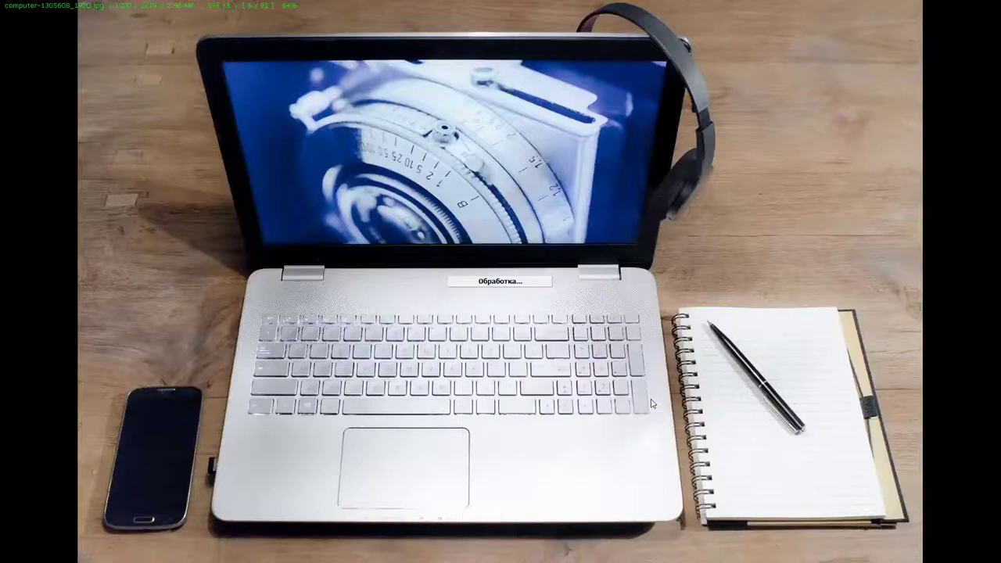
pyautogui.moveTo(660, 252); pyautogui.dragTo(610, 198)
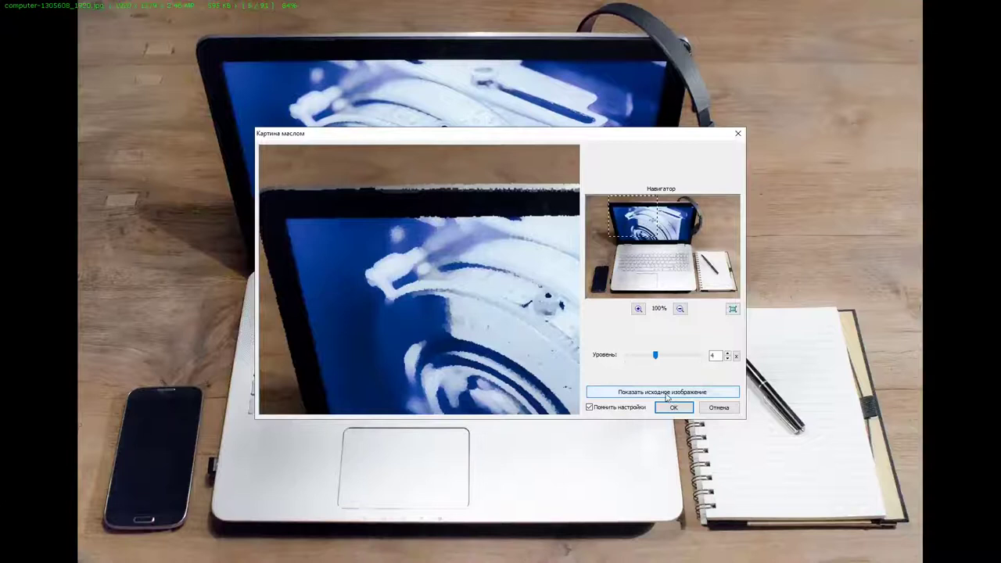
pyautogui.moveTo(655, 355); pyautogui.dragTo(700, 365)
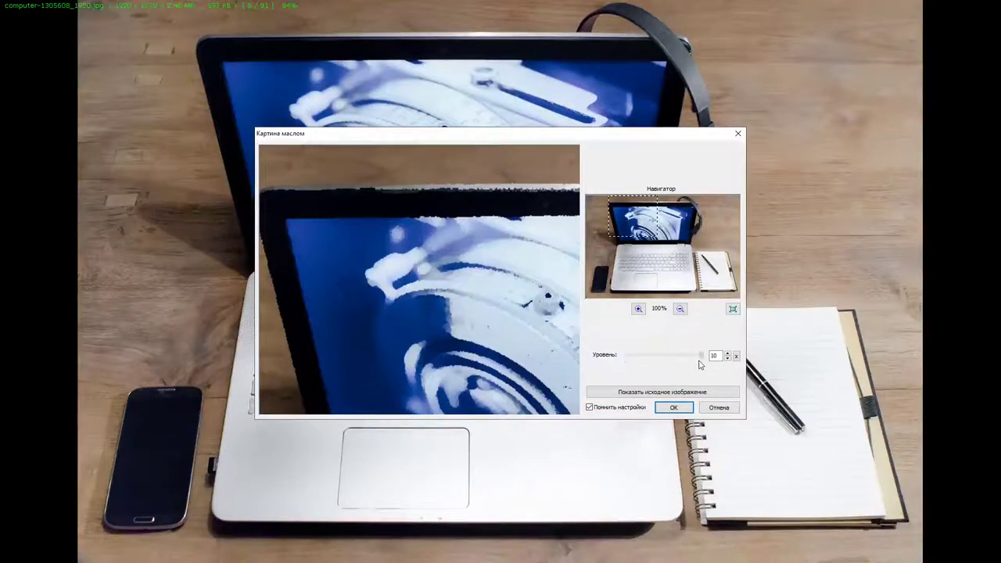
pyautogui.click(663, 410)
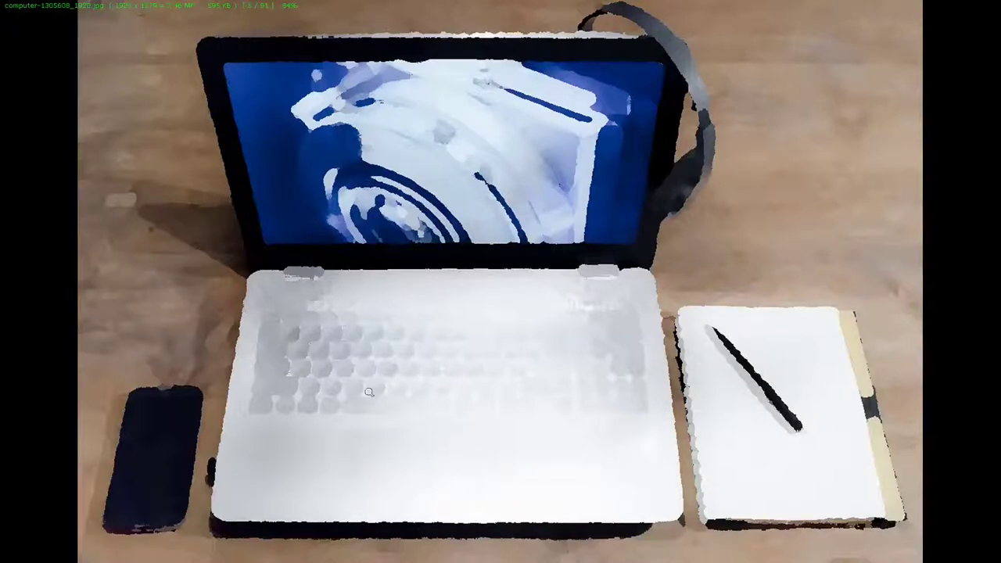
# Step: Leave the full-screen view and close the image viewer without saving the changes to the photo
pyautogui.doubleClick(481, 217)
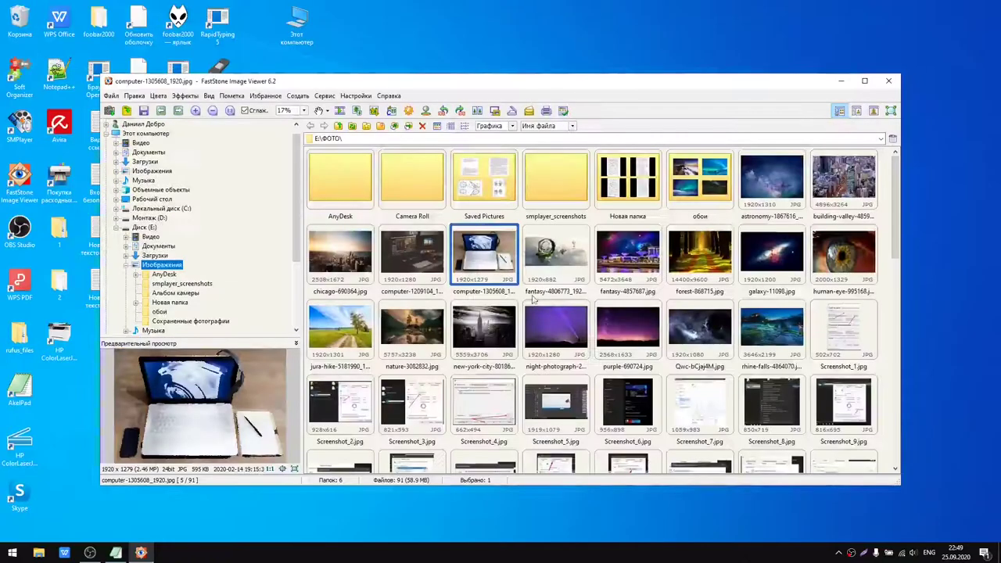
pyautogui.doubleClick(499, 271)
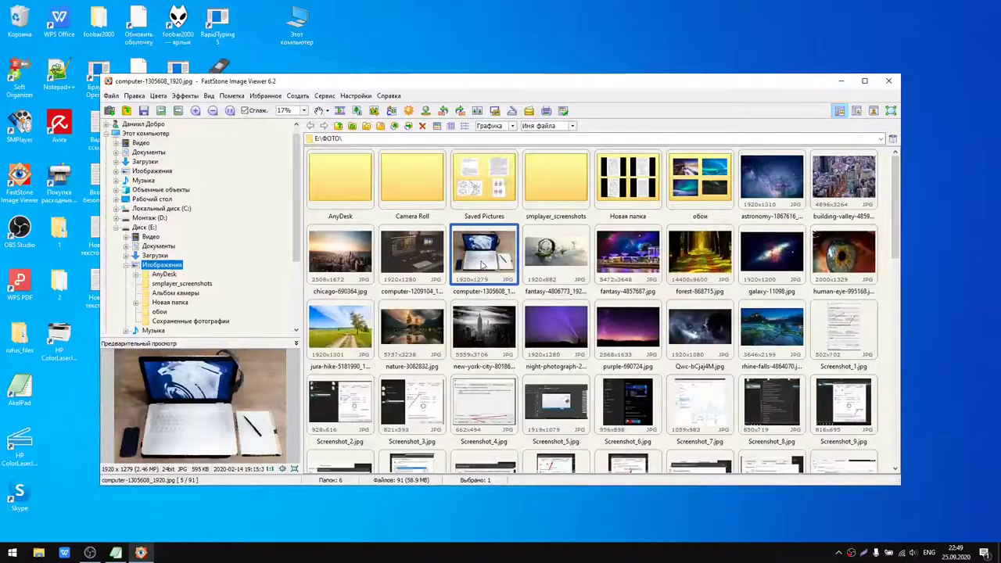
pyautogui.doubleClick(504, 290)
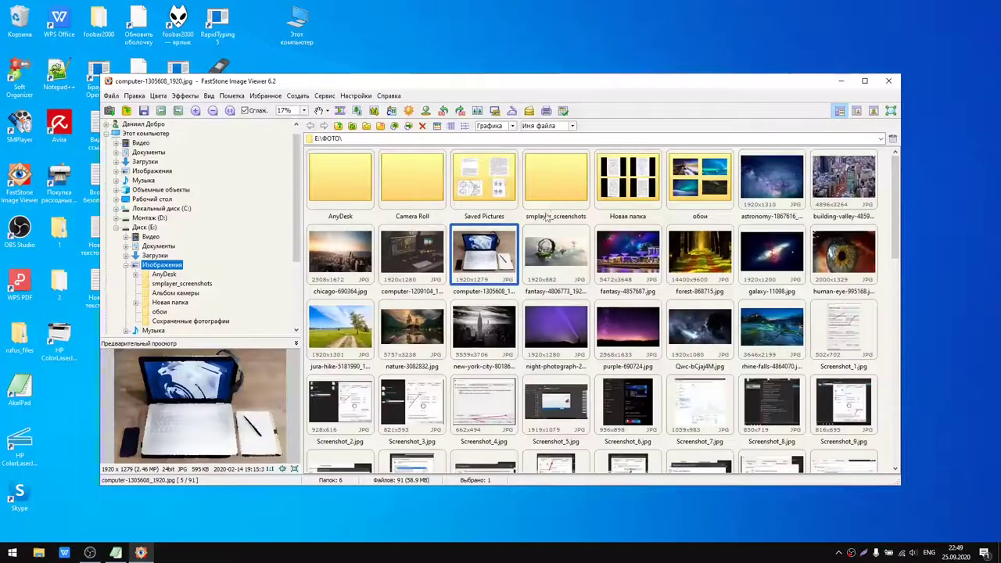
pyautogui.scroll(-5, 536, 311)
pyautogui.scroll(5, 536, 311)
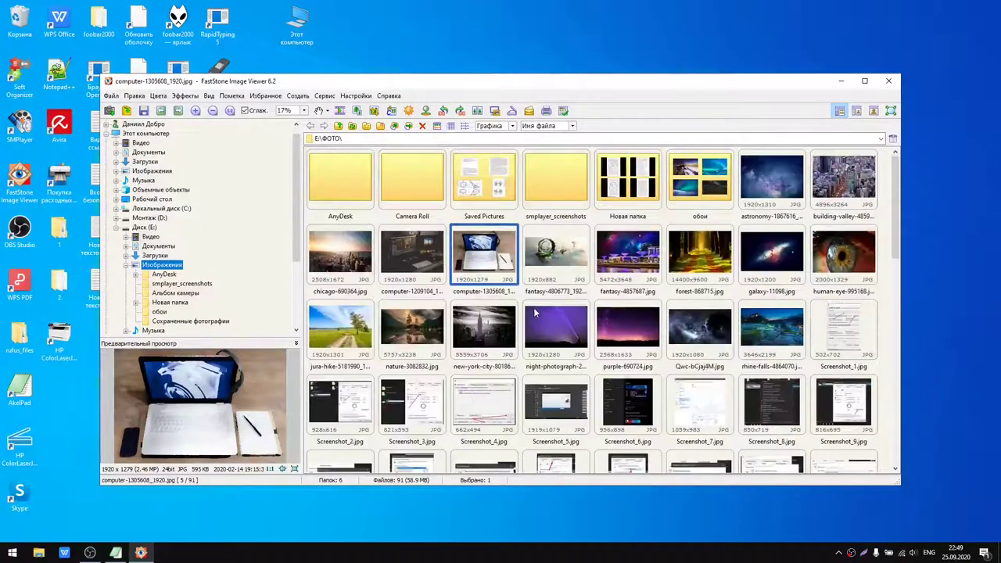
pyautogui.click(889, 82)
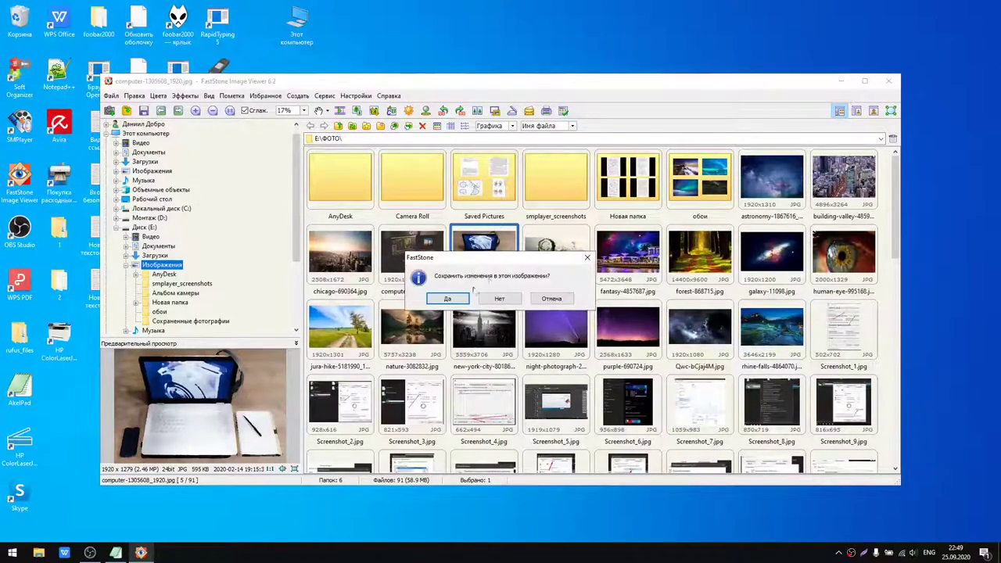
pyautogui.click(498, 299)
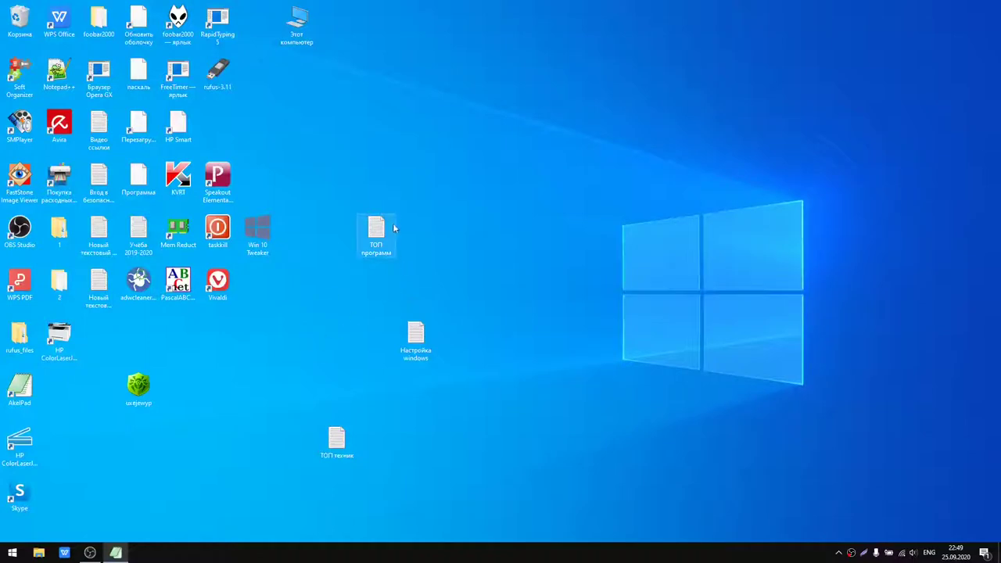
# Step: Open the Настройка windows text file from the desktop in AkelPad and restore its window from full size
pyautogui.doubleClick(422, 336)
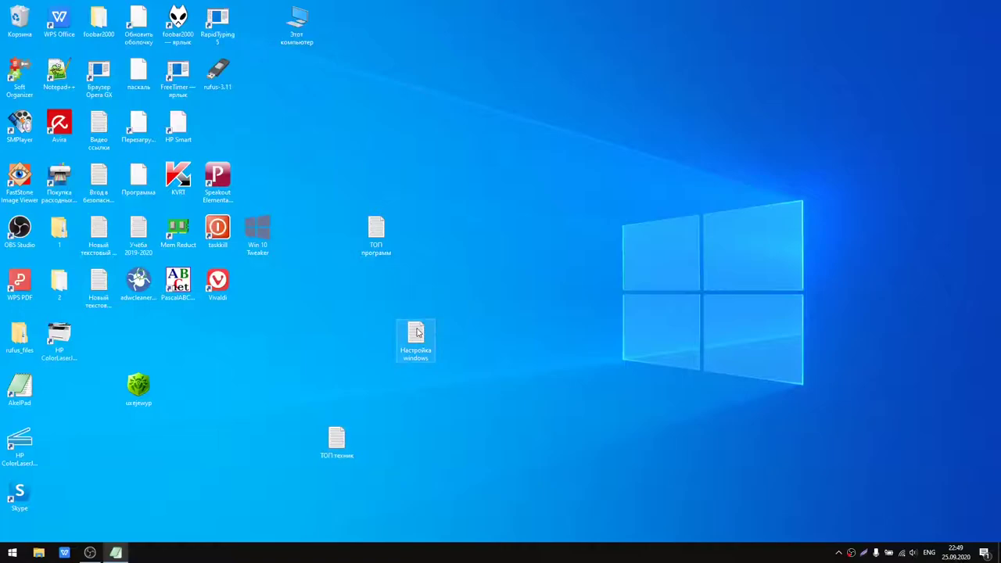
pyautogui.hotkey('ctrl', 'a')
pyautogui.click(427, 284)
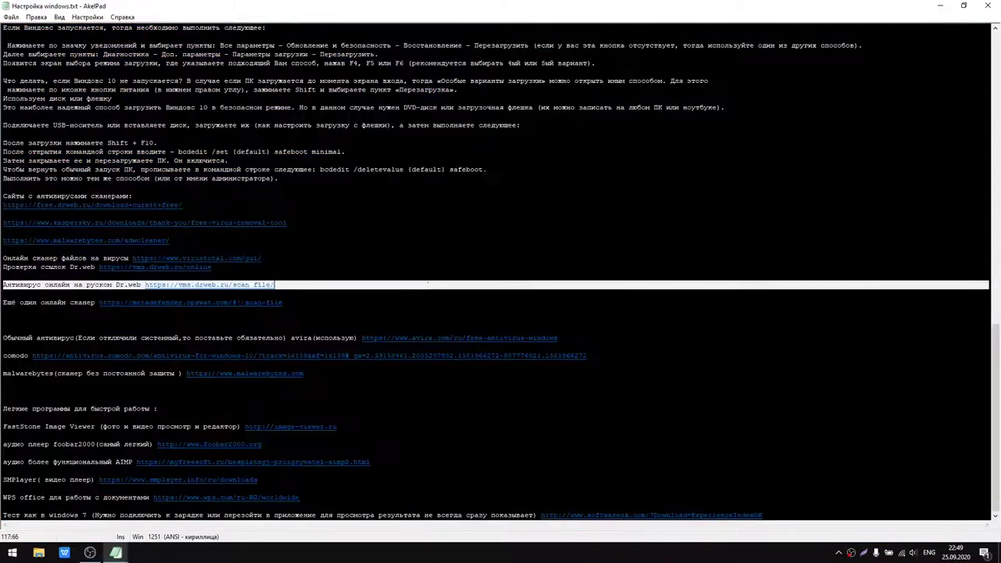
pyautogui.doubleClick(157, 10)
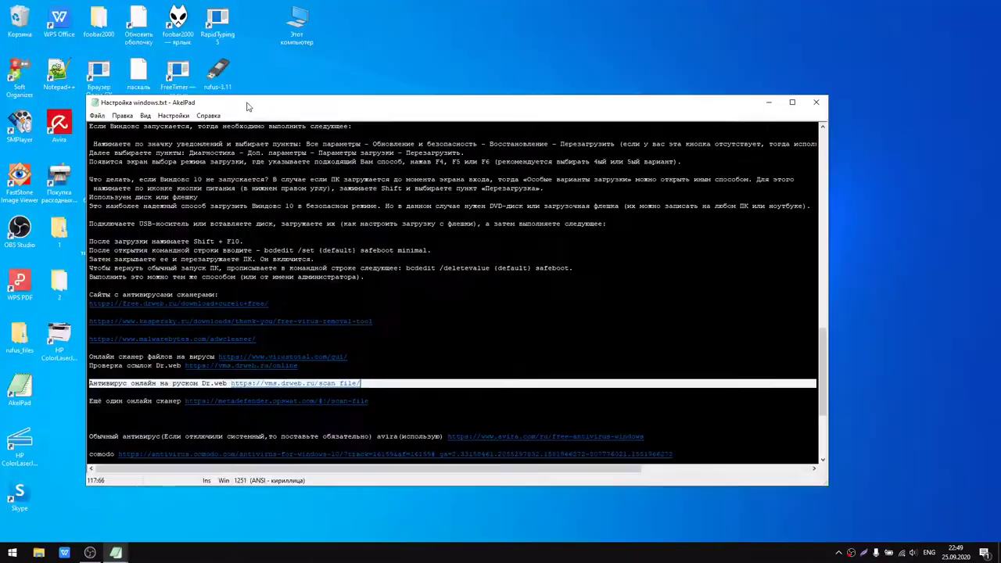
# Step: Examine the text editor's file, editing, view and settings commands, including the character table for inserting symbols
pyautogui.click(97, 115)
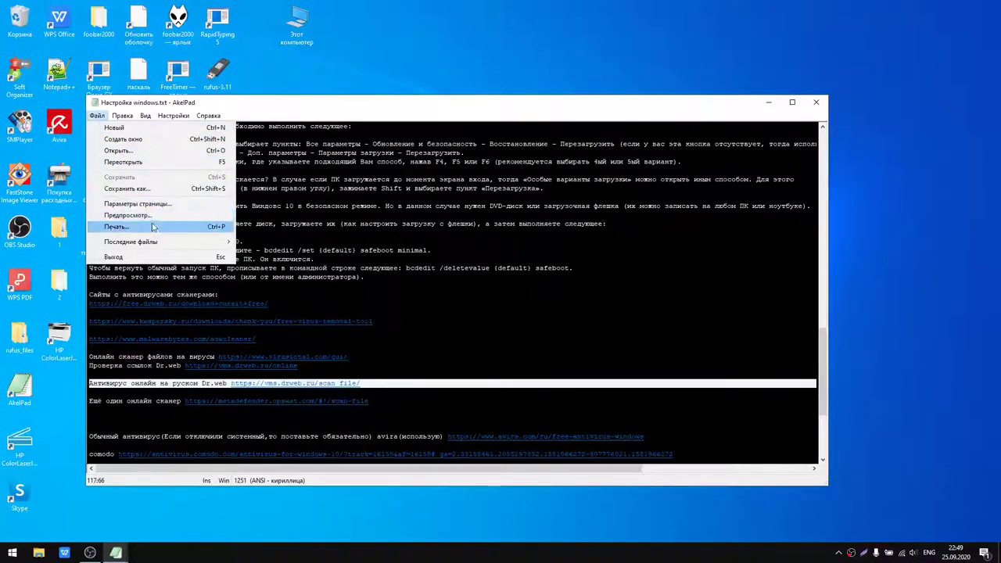
pyautogui.moveTo(161, 246)
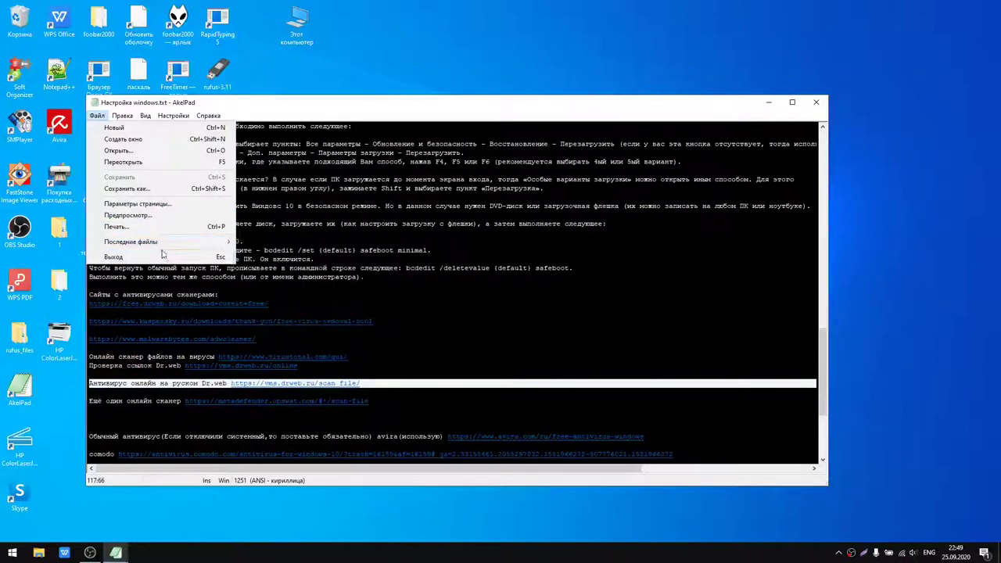
pyautogui.moveTo(122, 115)
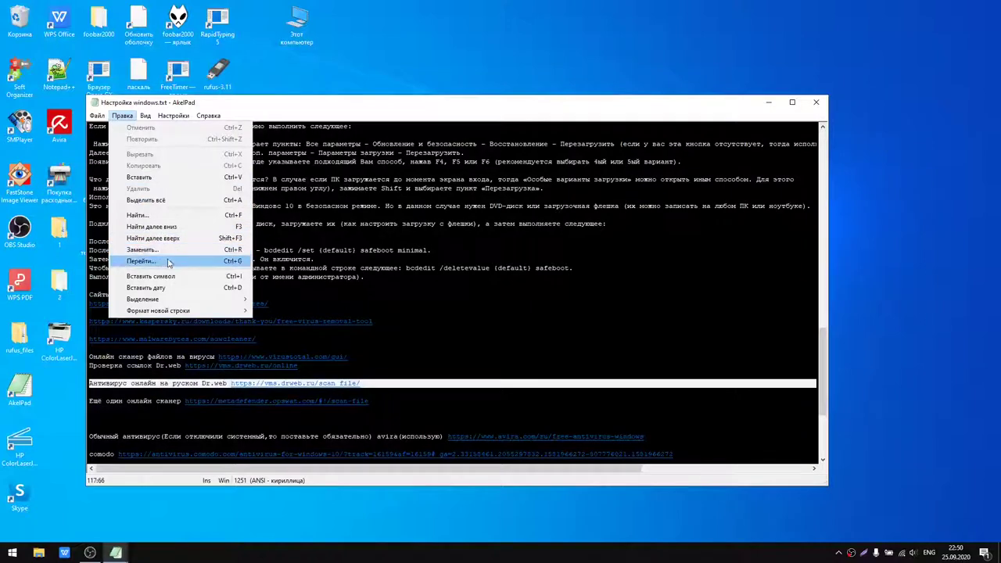
pyautogui.click(175, 276)
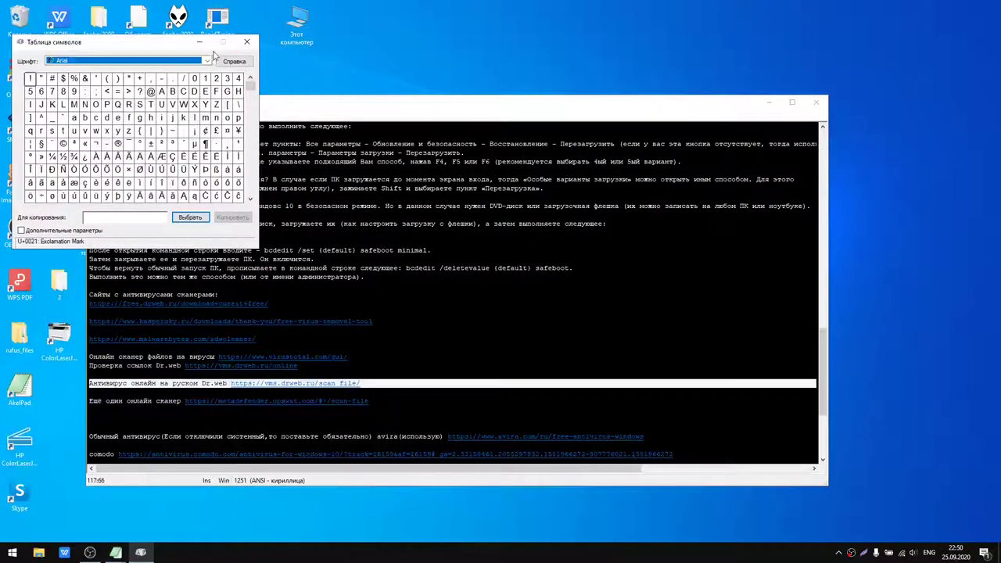
pyautogui.click(248, 41)
pyautogui.click(122, 115)
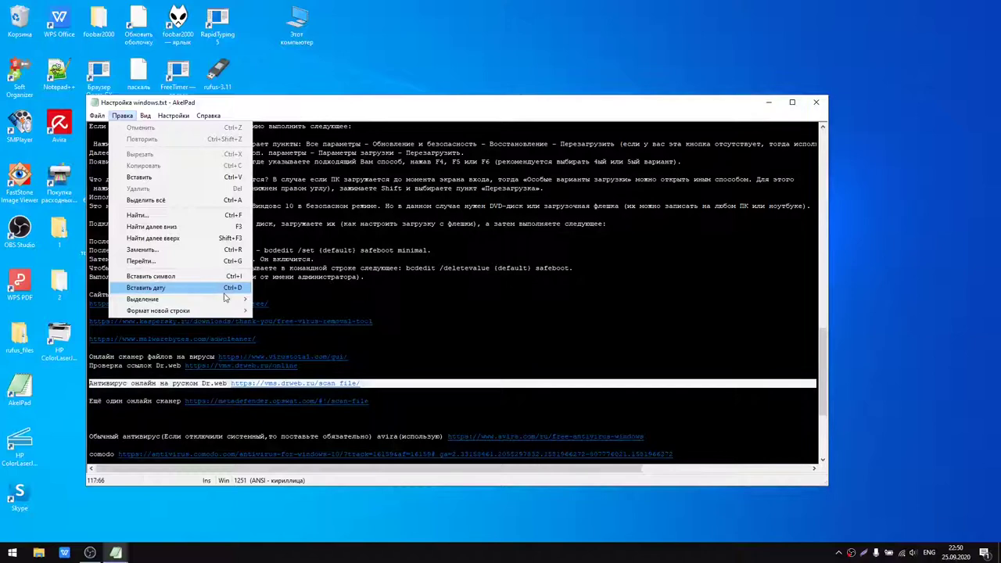
pyautogui.moveTo(144, 115)
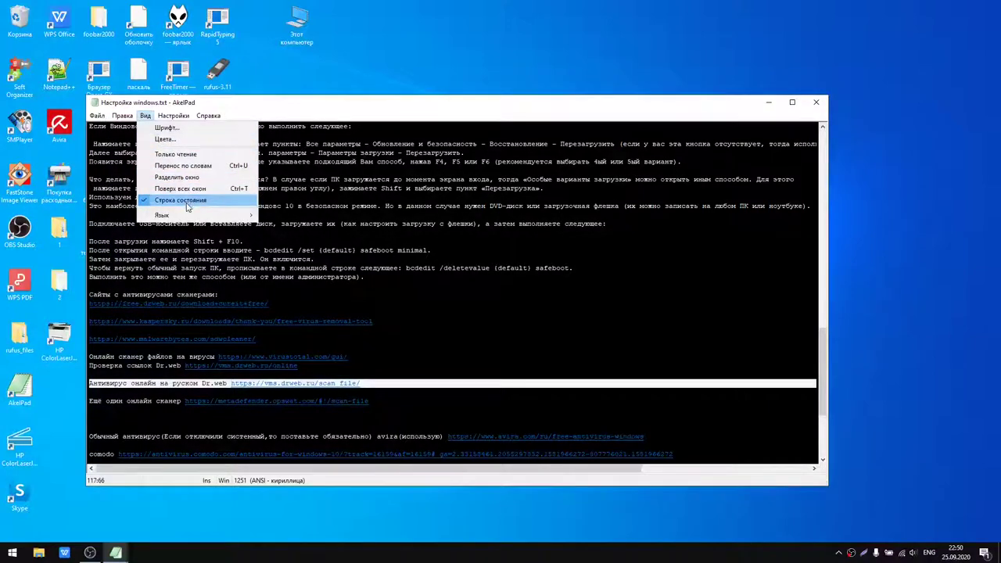
pyautogui.moveTo(179, 116)
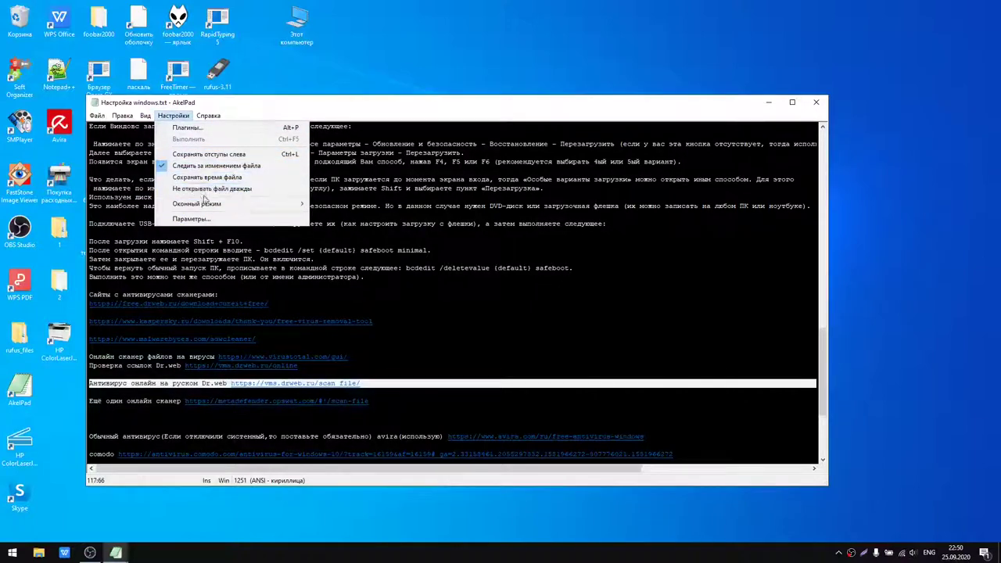
pyautogui.moveTo(202, 202)
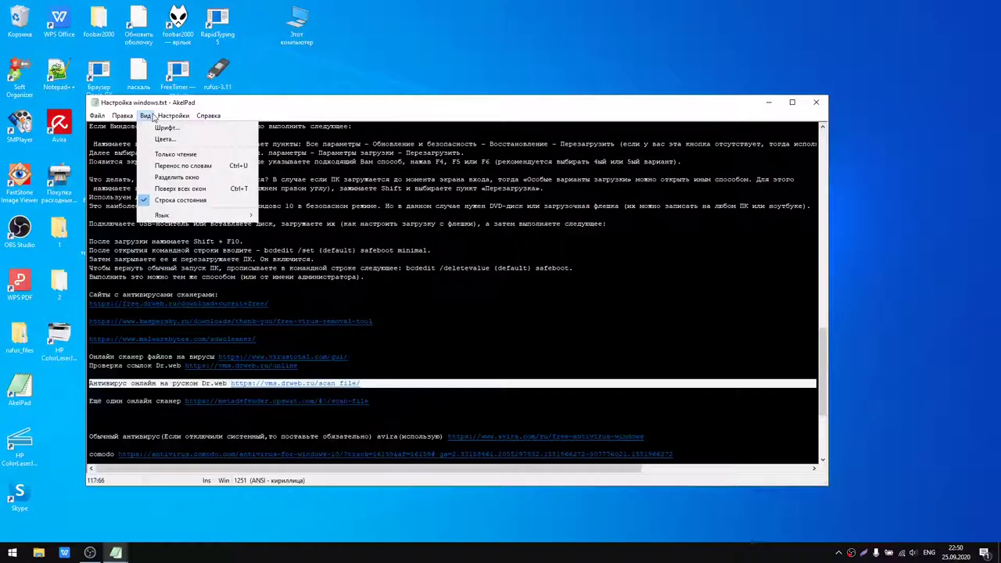
# Step: Open the colour settings and try to set the main colour's background (Основной цвет) to a magenta shade
pyautogui.click(165, 141)
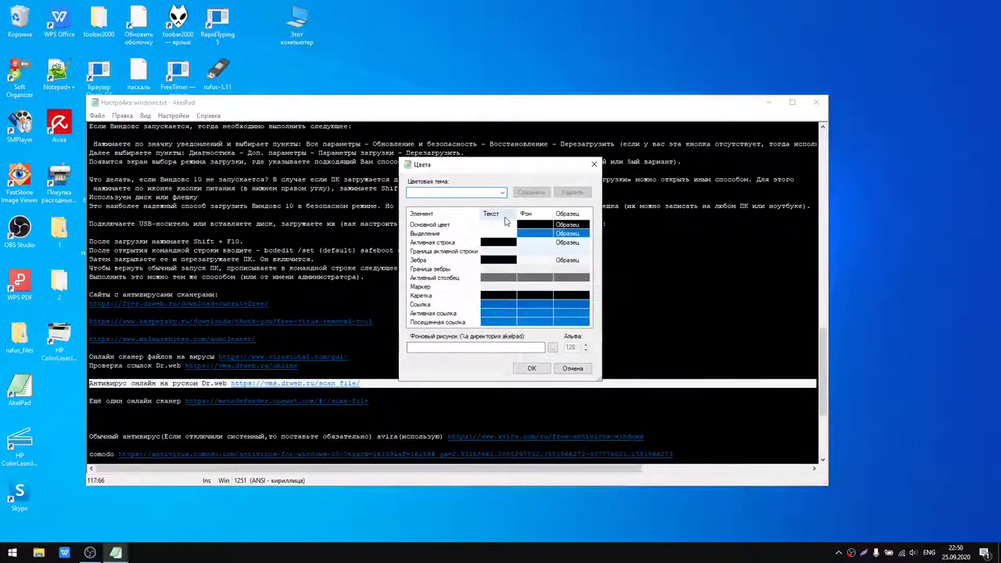
pyautogui.click(534, 224)
pyautogui.click(599, 216)
pyautogui.click(601, 215)
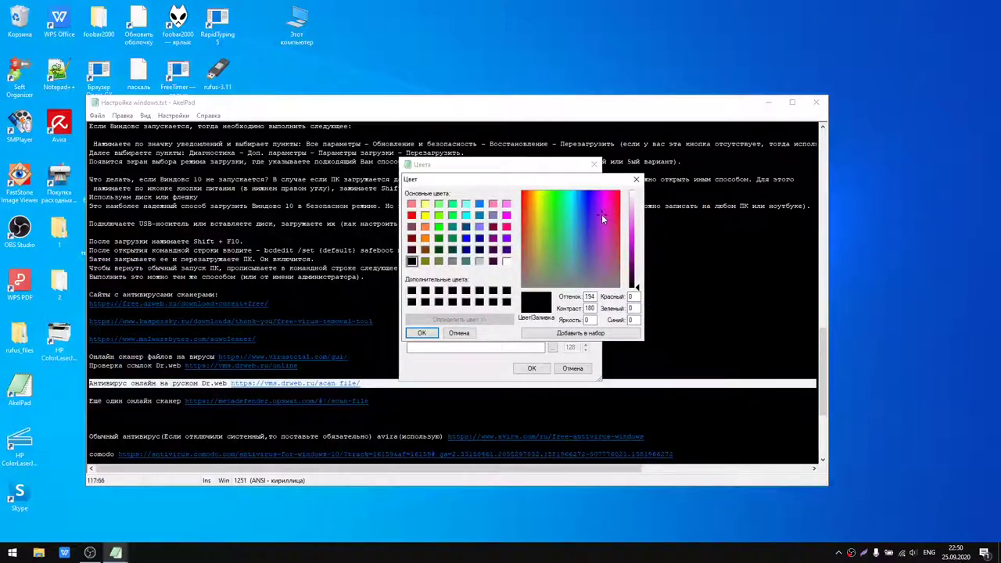
pyautogui.click(423, 334)
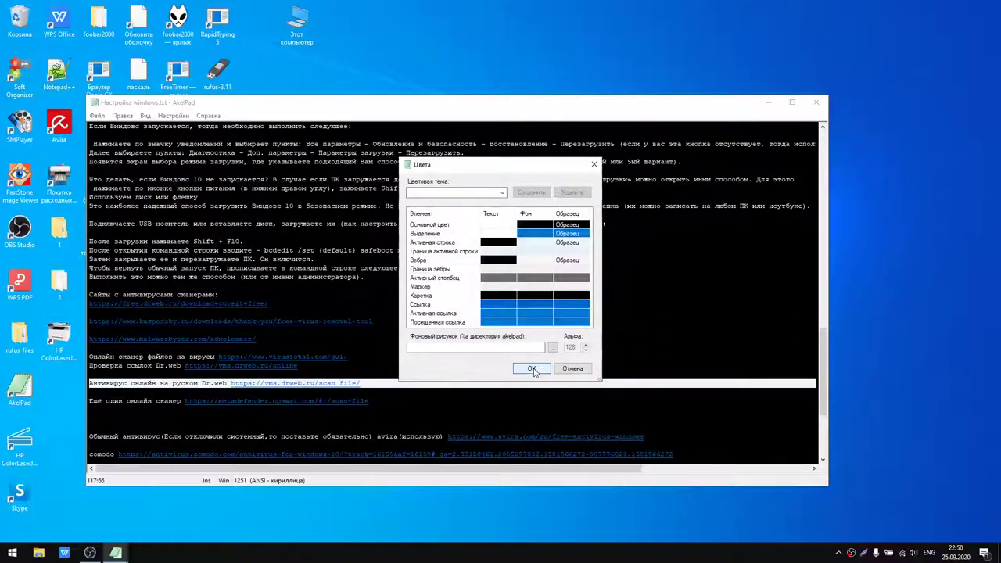
# Step: Set the background of the main colour (Основной цвет) to a light purple and apply the colour settings
pyautogui.click(575, 233)
pyautogui.click(605, 219)
pyautogui.click(577, 336)
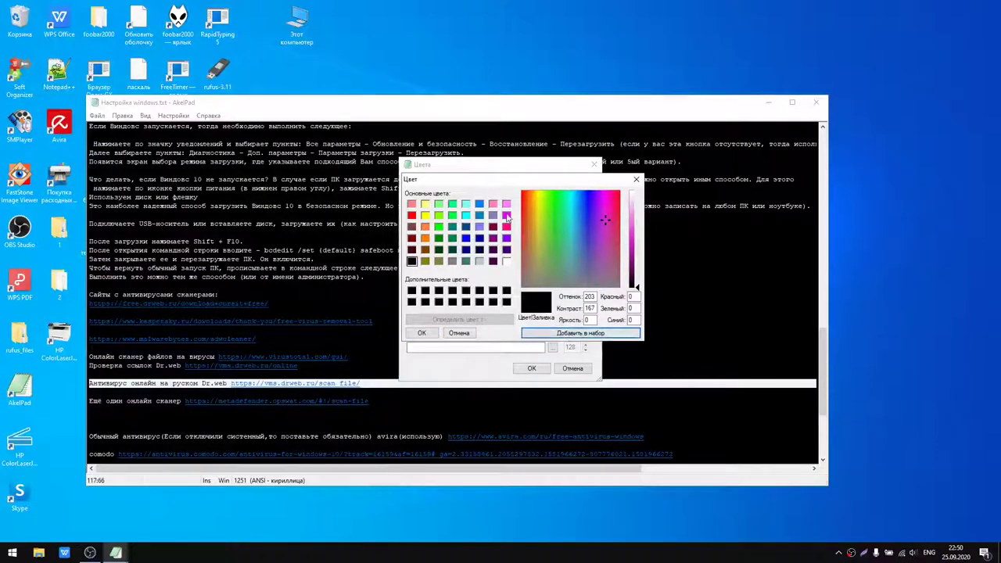
pyautogui.click(507, 205)
pyautogui.click(507, 216)
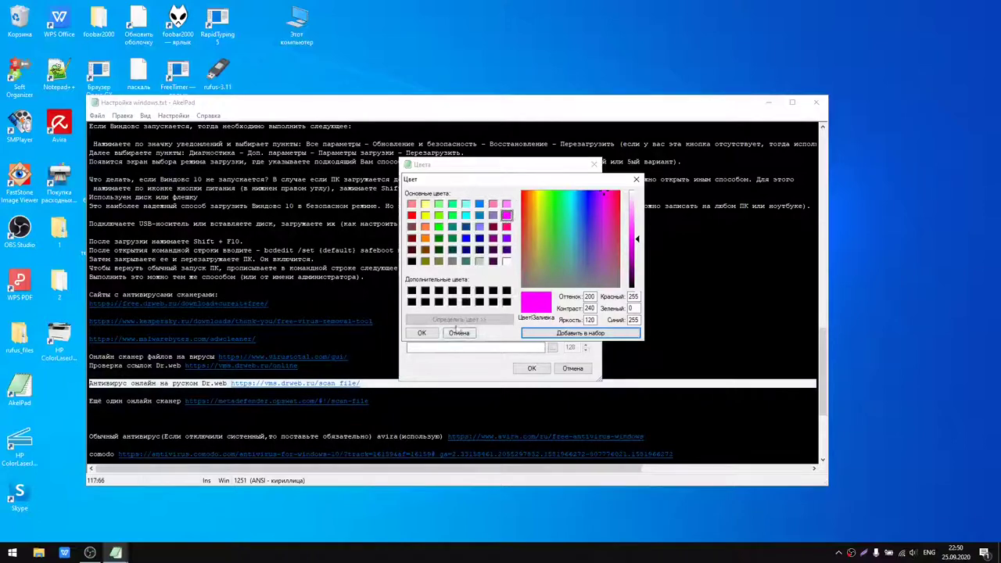
pyautogui.click(479, 205)
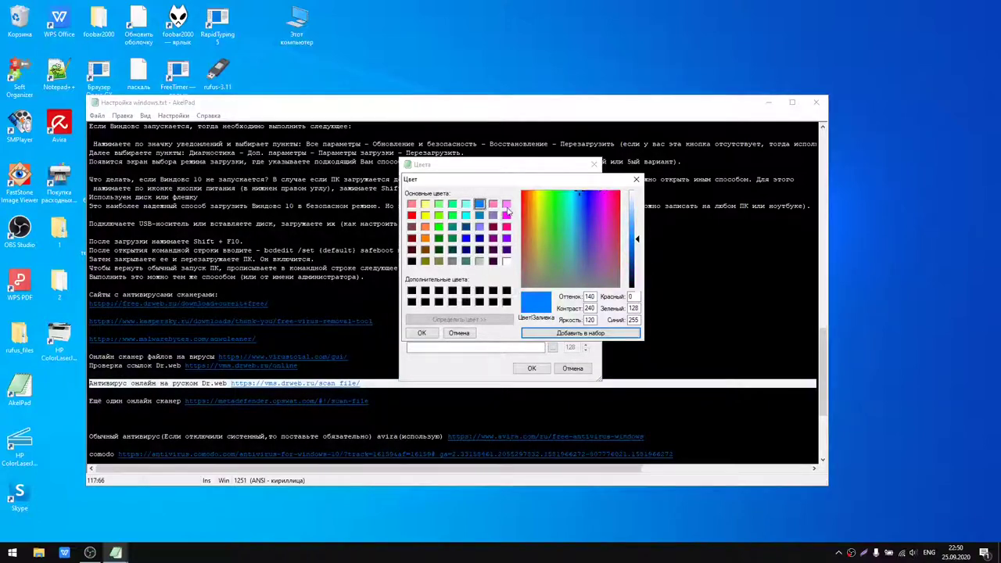
pyautogui.click(507, 205)
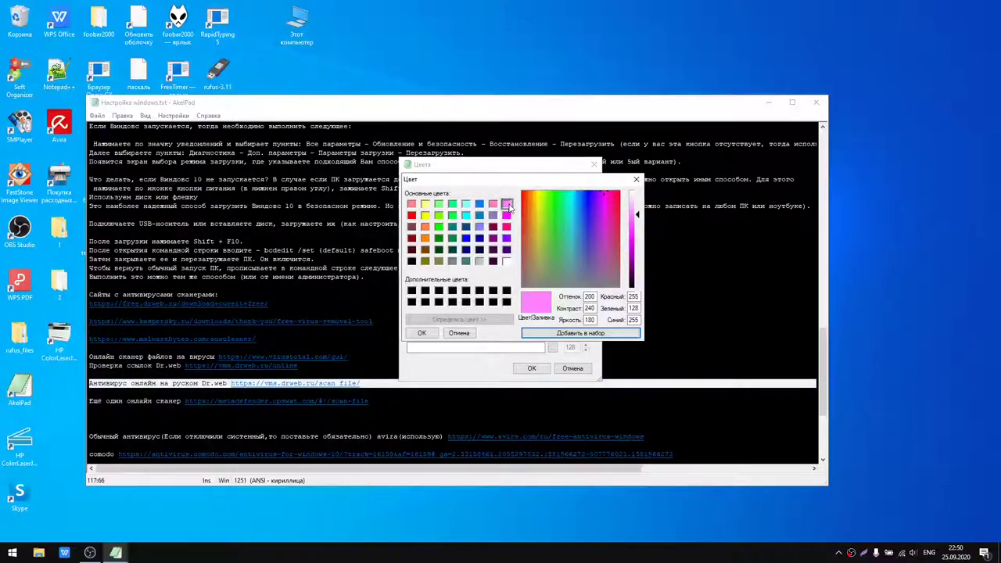
pyautogui.click(593, 201)
pyautogui.click(578, 334)
pyautogui.click(422, 333)
pyautogui.click(532, 369)
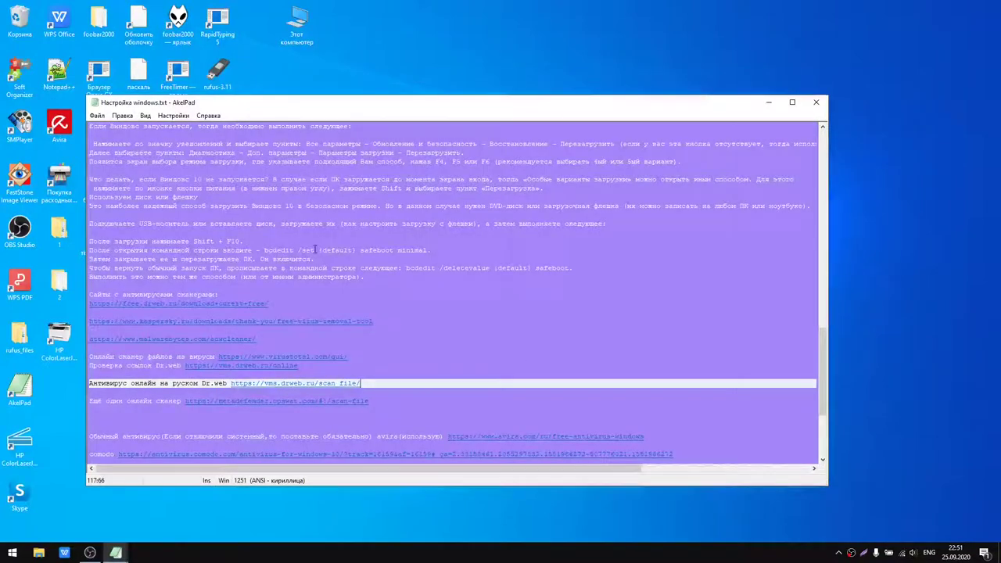
# Step: Set the background of the main colour (Основной цвет) to bright green and apply the colour settings
pyautogui.click(186, 117)
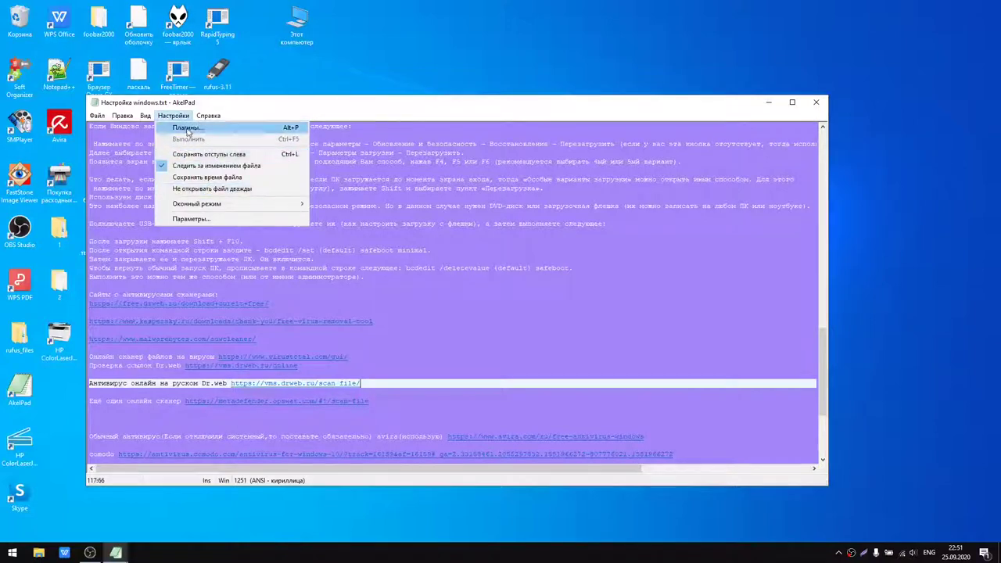
pyautogui.moveTo(197, 117)
pyautogui.moveTo(146, 116)
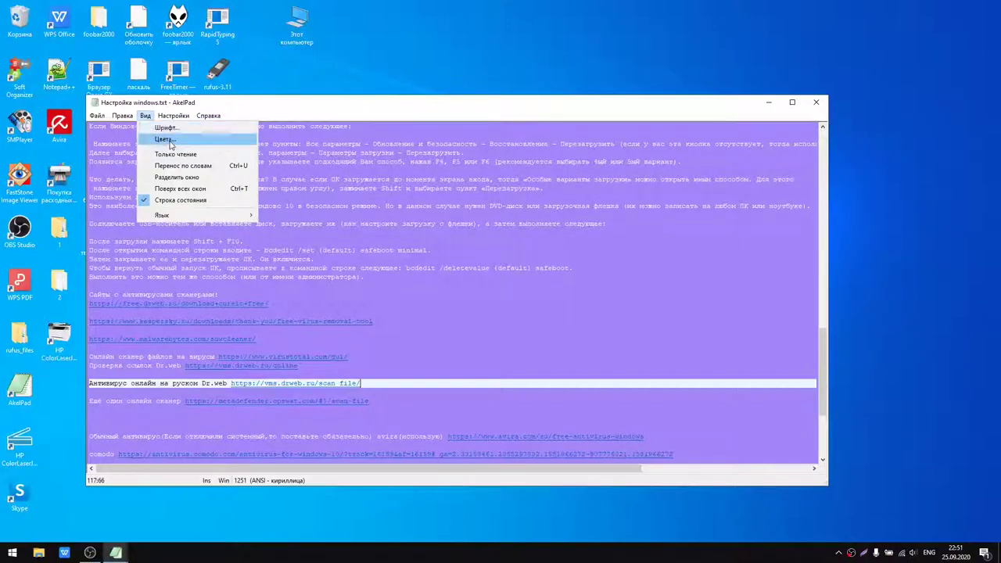
pyautogui.click(166, 139)
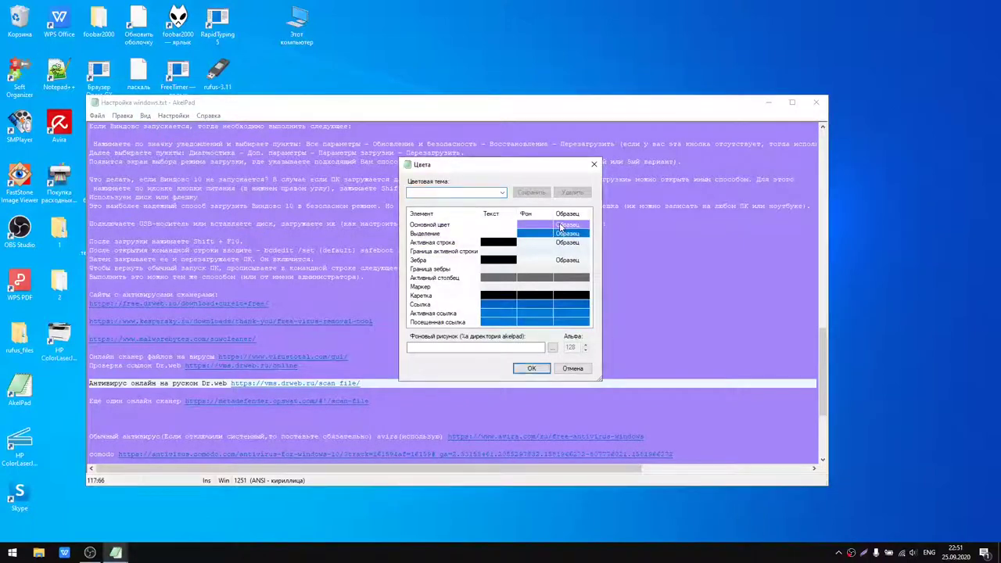
pyautogui.click(545, 225)
pyautogui.moveTo(545, 221)
pyautogui.mouseDown()
pyautogui.moveTo(577, 231)
pyautogui.moveTo(560, 234)
pyautogui.moveTo(550, 213)
pyautogui.mouseUp()
pyautogui.click(556, 198)
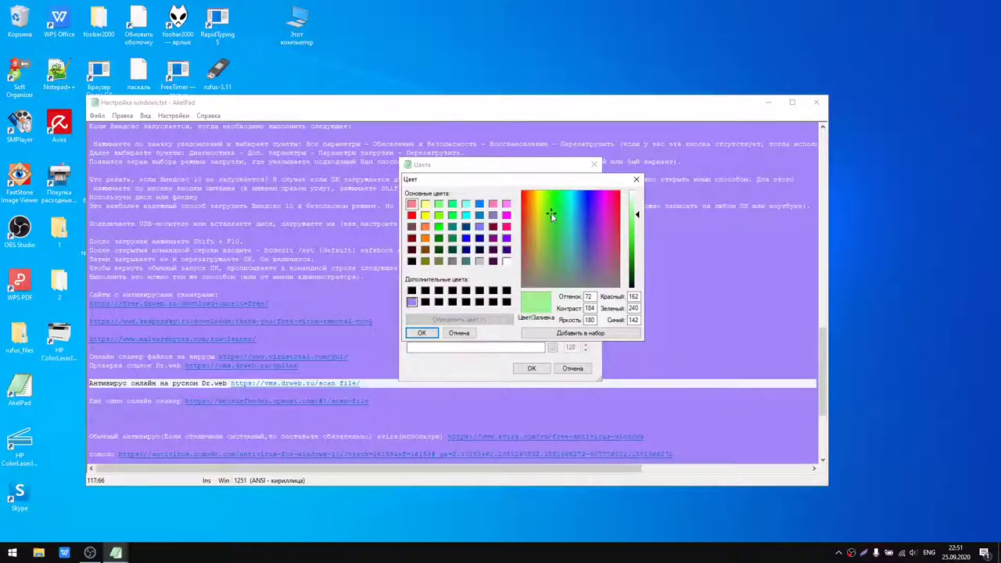
pyautogui.click(451, 230)
pyautogui.click(439, 228)
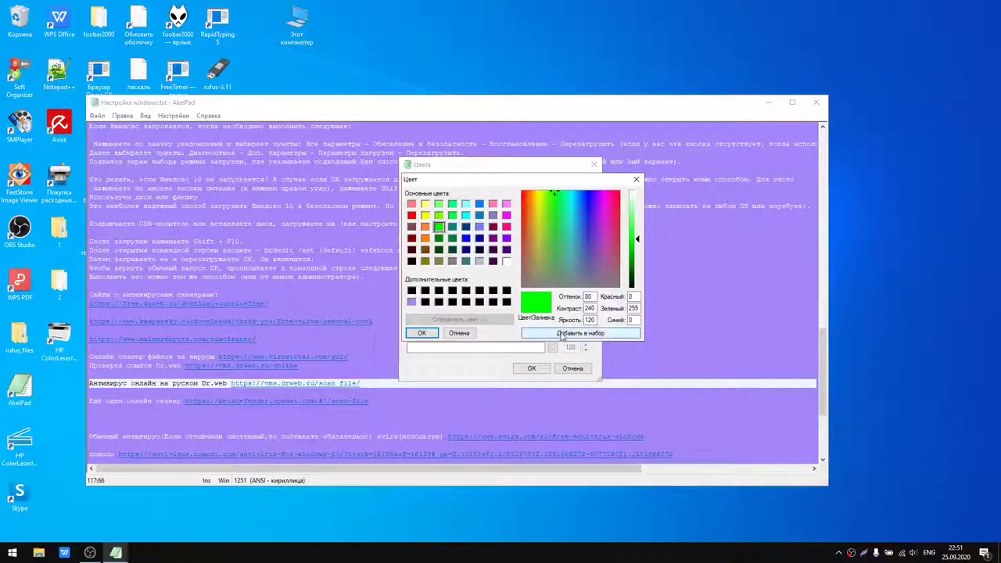
pyautogui.click(422, 333)
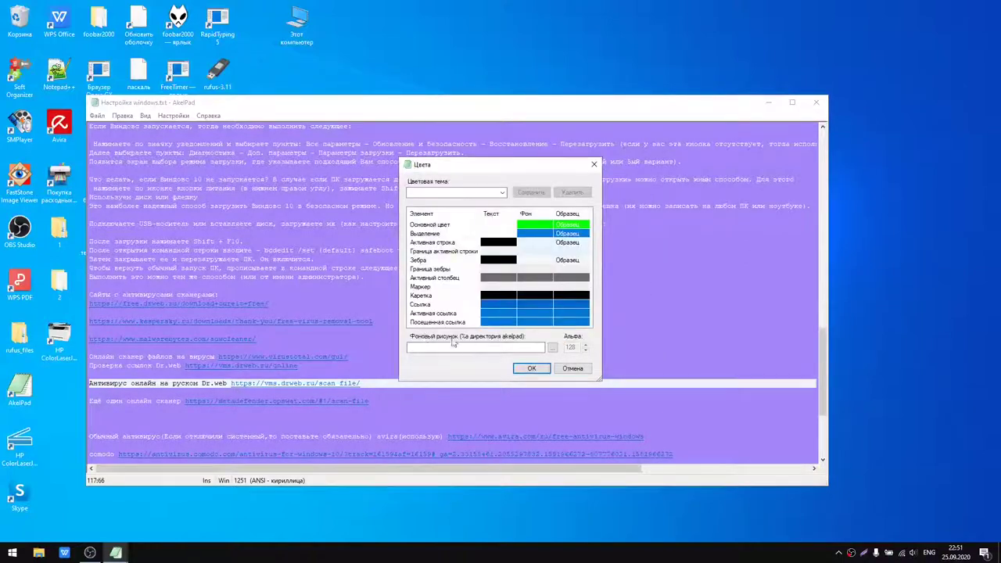
pyautogui.click(531, 368)
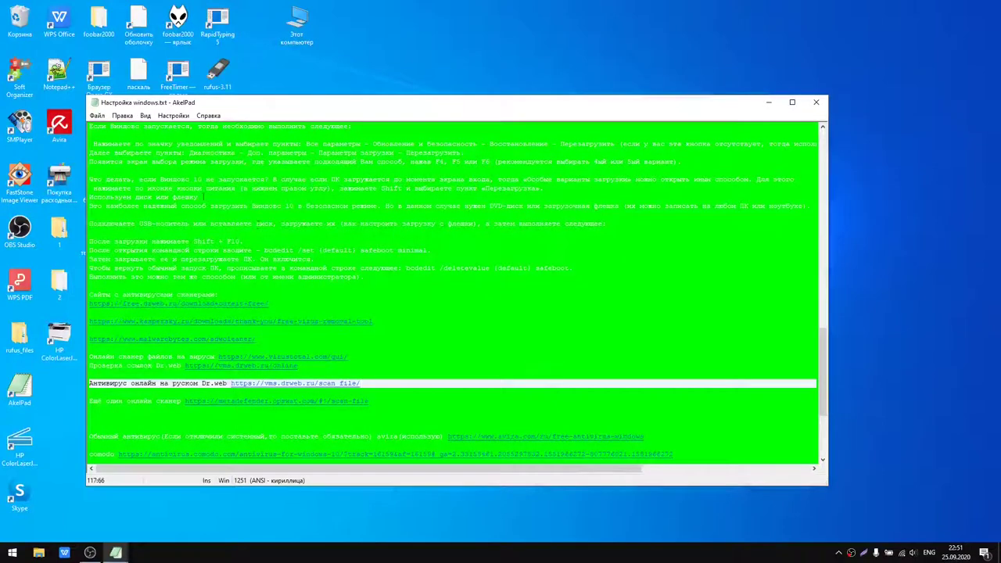
# Step: Set the background of the main colour (Основной цвет) to black and apply the colour settings
pyautogui.scroll(-1, 311, 243)
pyautogui.scroll(7, 310, 243)
pyautogui.scroll(3, 310, 243)
pyautogui.click(174, 115)
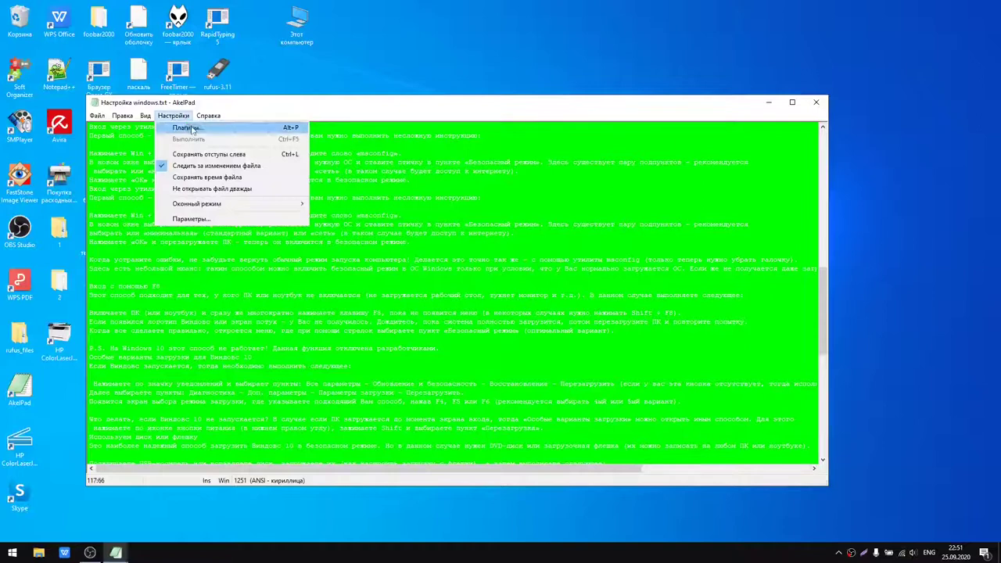
pyautogui.moveTo(207, 117)
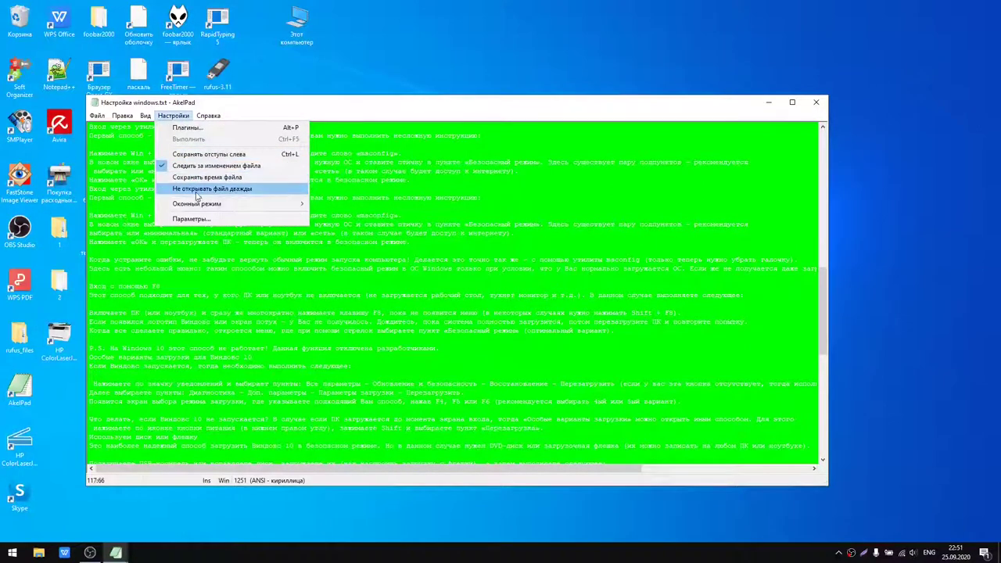
pyautogui.moveTo(146, 117)
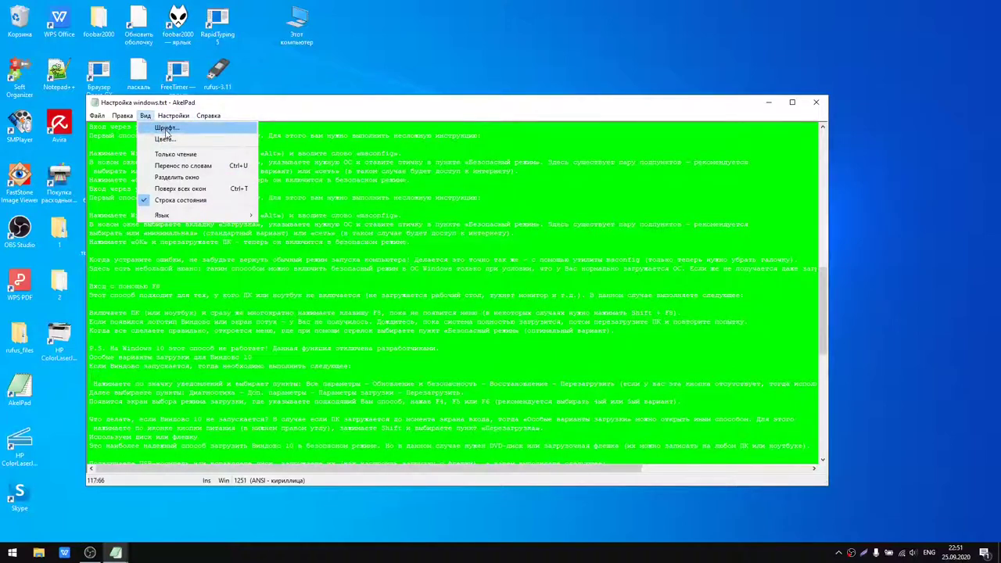
pyautogui.click(164, 138)
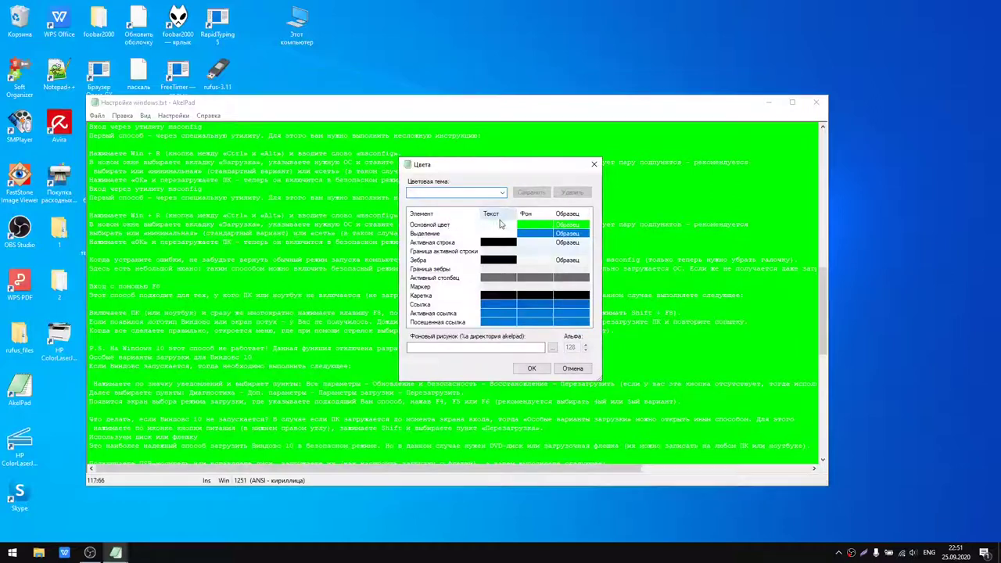
pyautogui.click(534, 225)
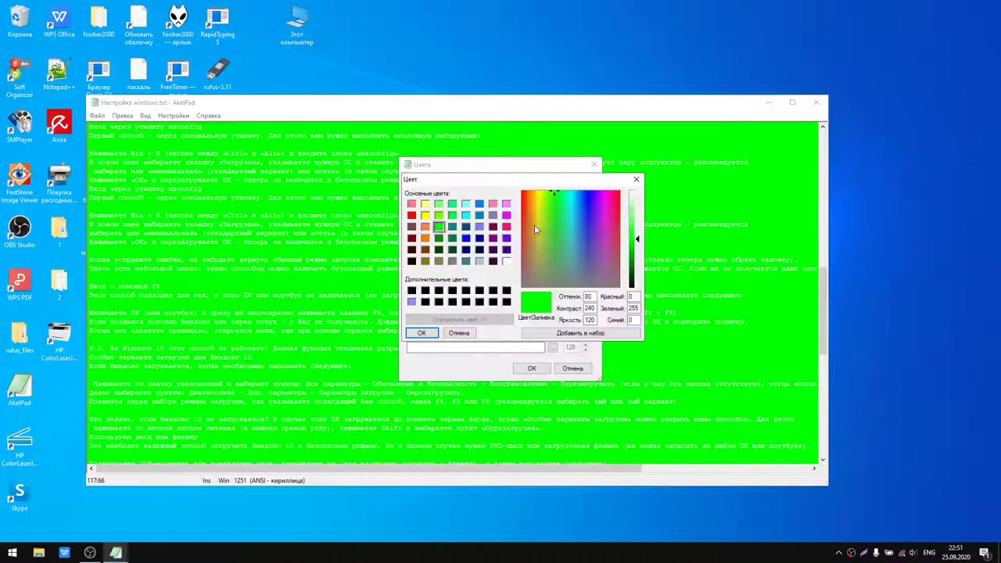
pyautogui.click(412, 262)
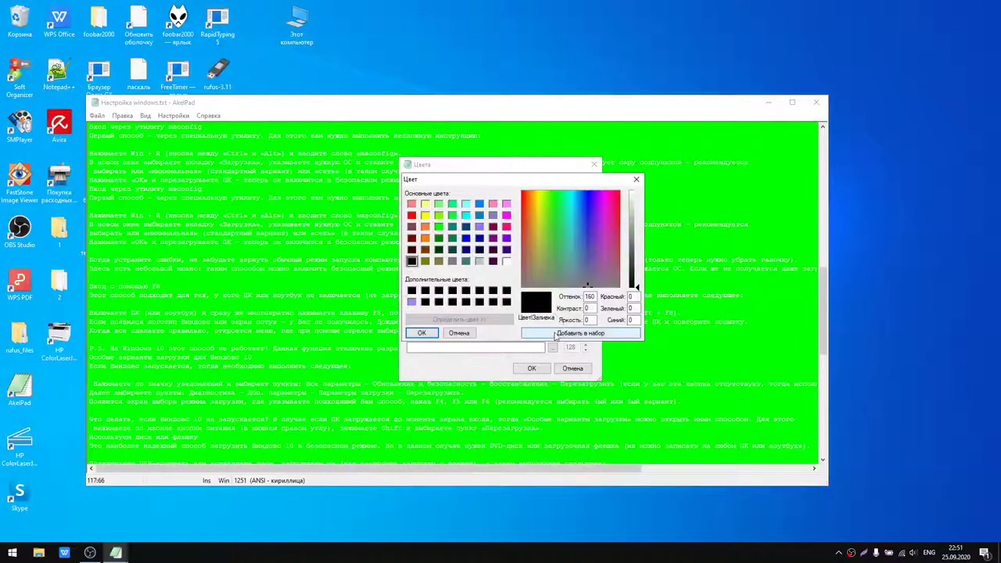
pyautogui.click(422, 332)
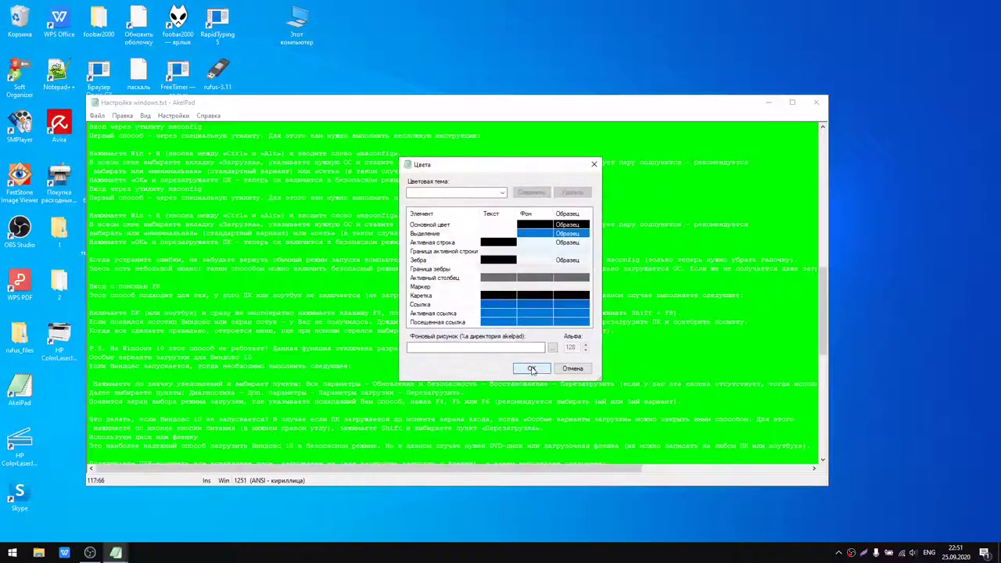
pyautogui.click(532, 369)
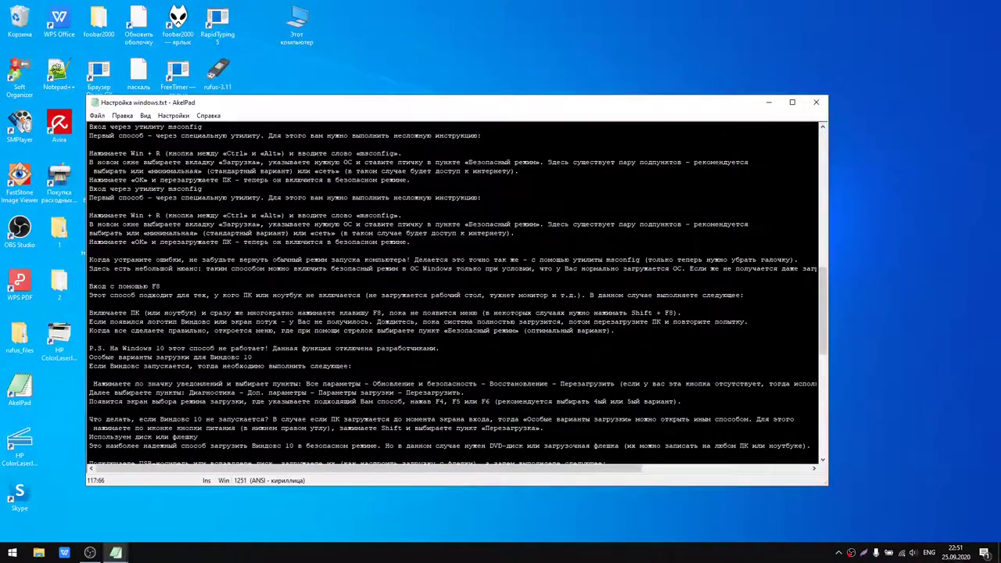
# Step: Examine the editor's window modes and the general, registry, editor and additional pages of its parameters (Параметры), leaving the options as they are
pyautogui.click(172, 115)
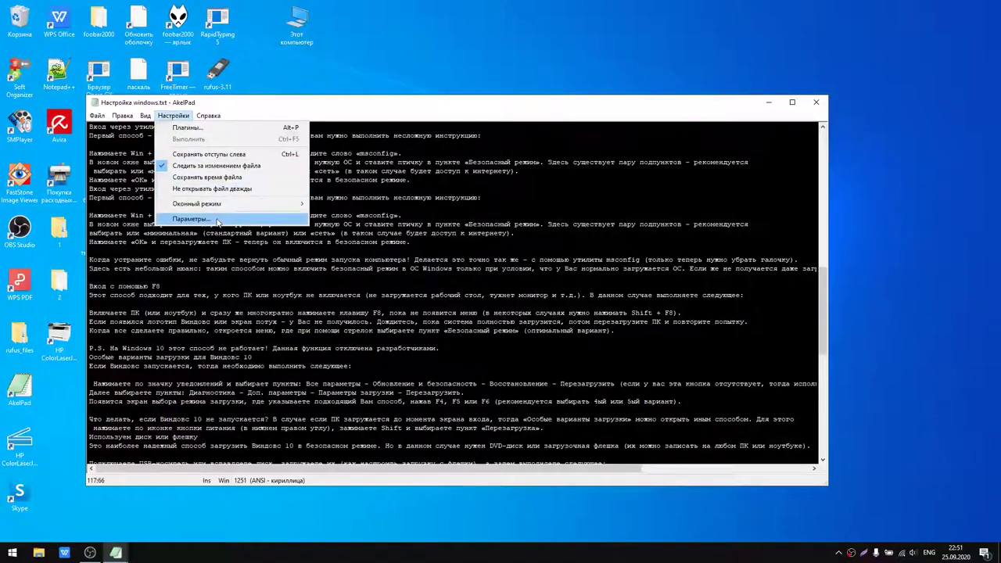
pyautogui.moveTo(215, 208)
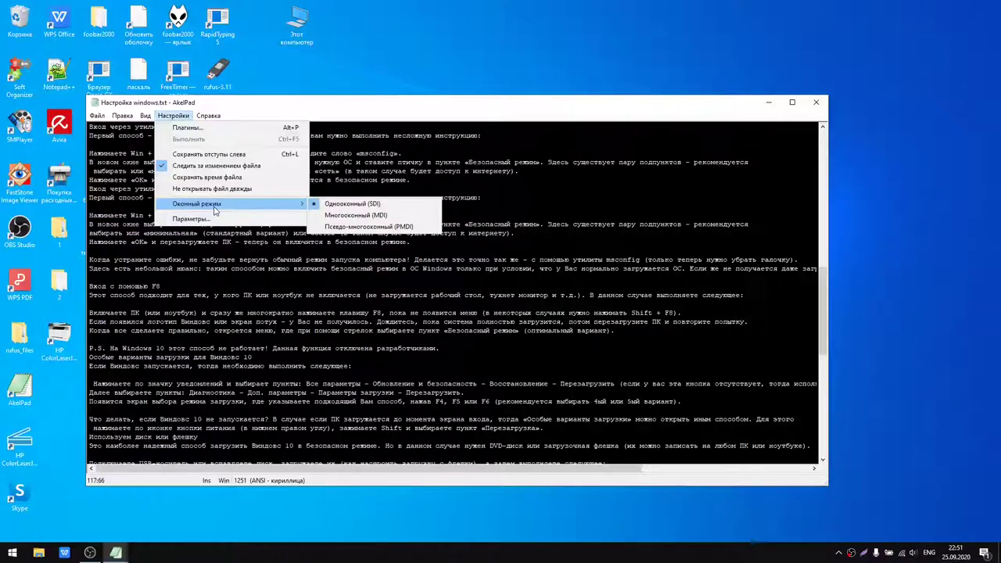
pyautogui.moveTo(140, 114)
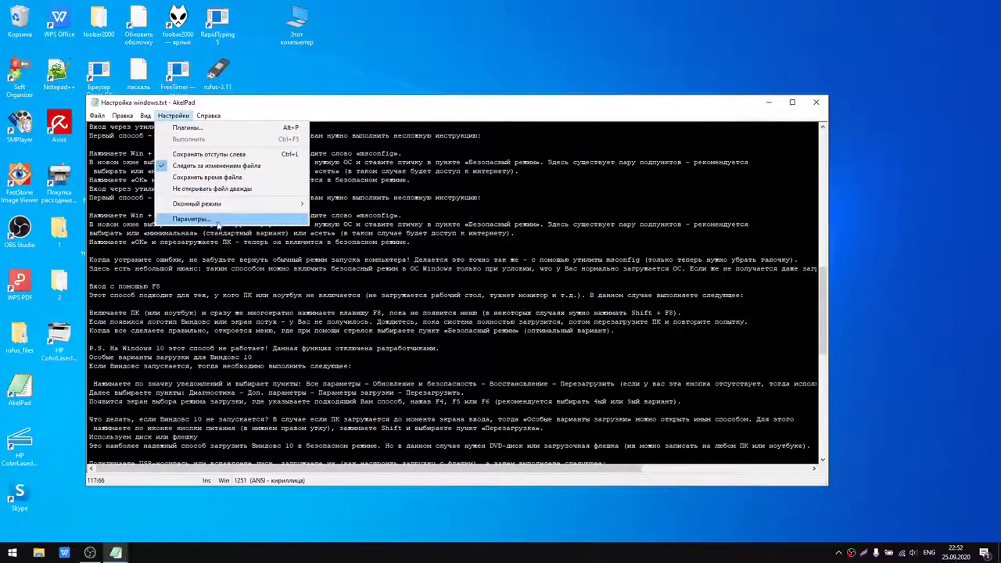
pyautogui.press('Escape')
pyautogui.hotkey('ctrl', 'p')
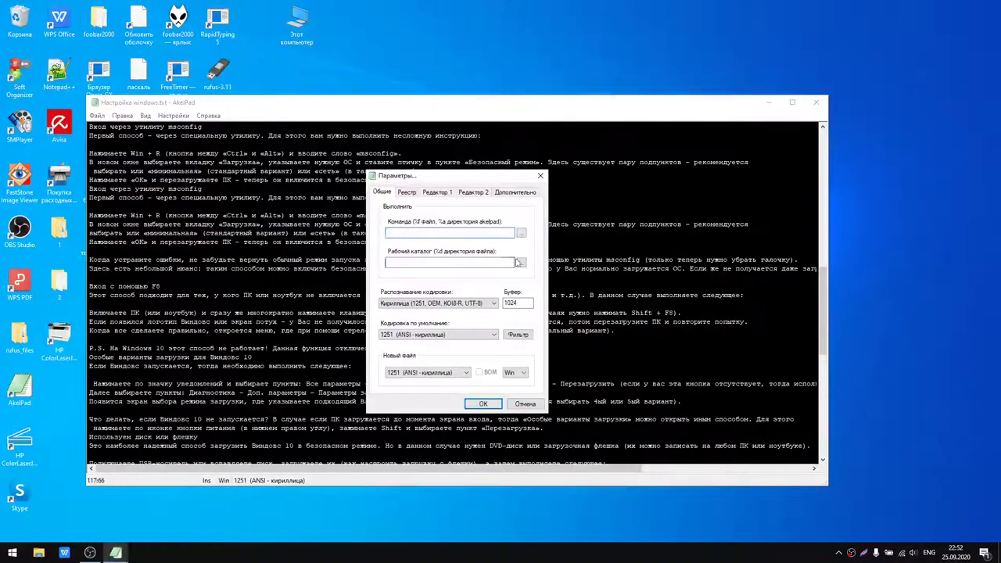
pyautogui.click(408, 192)
pyautogui.click(443, 193)
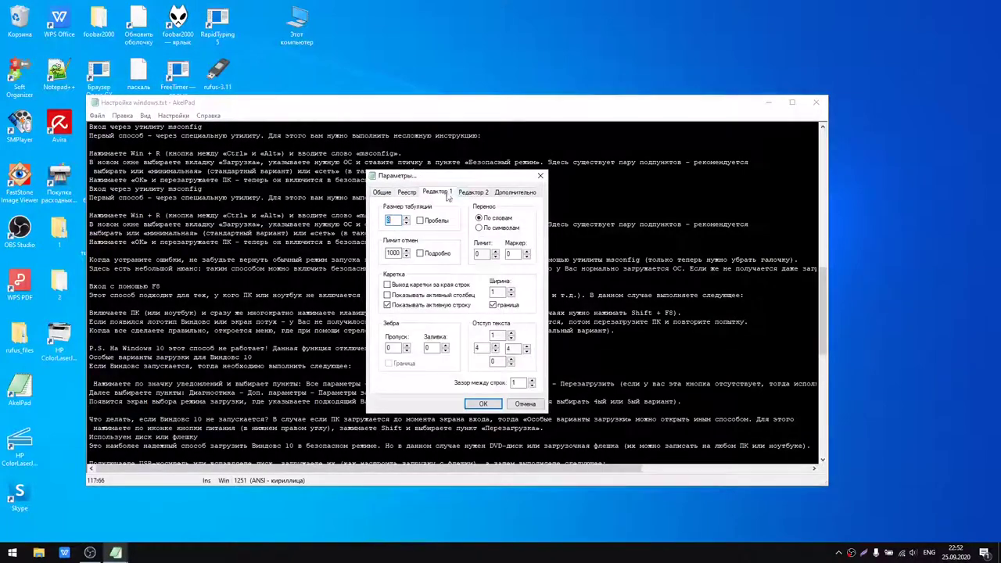
pyautogui.click(473, 193)
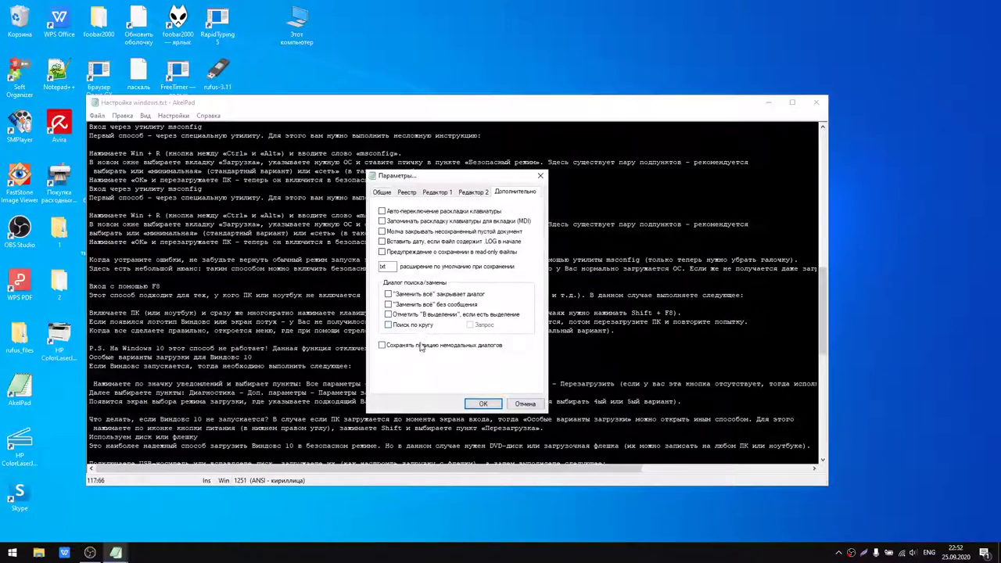
pyautogui.click(539, 176)
# Step: Switch to foobar2000, place its window near the middle of the desktop and review its file commands
pyautogui.press('super+d')
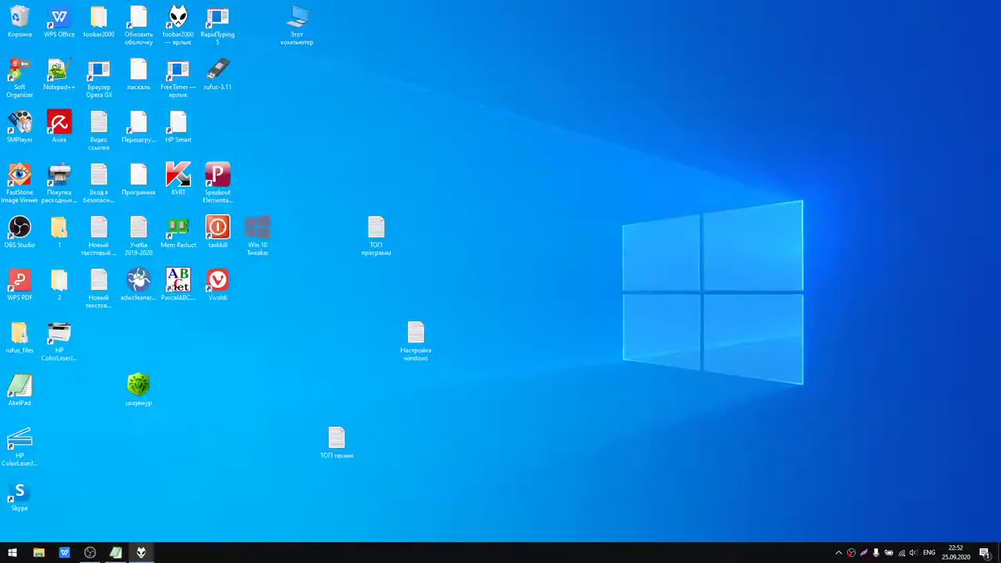
pyautogui.moveTo(1000, 249); pyautogui.dragTo(529, 149)
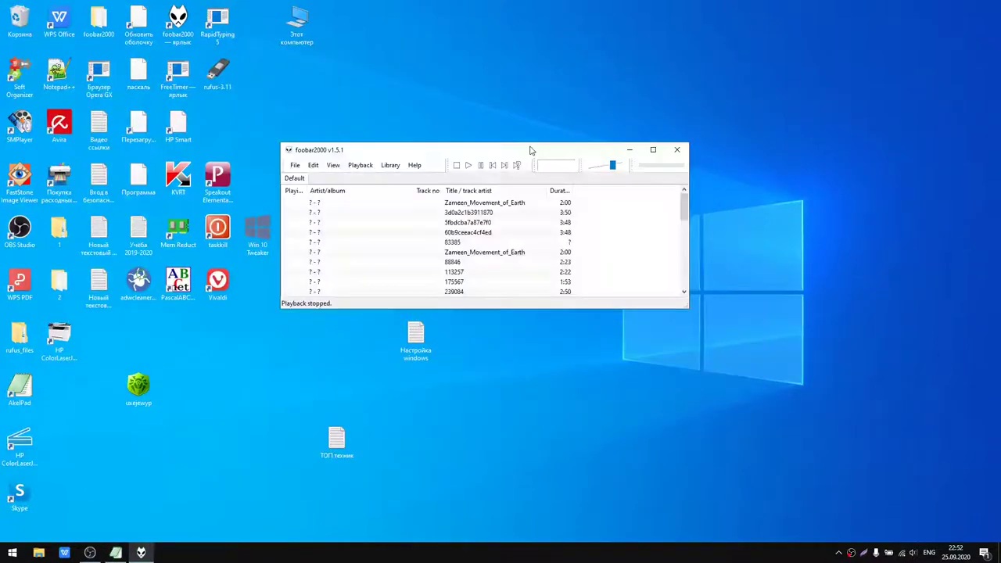
pyautogui.click(295, 166)
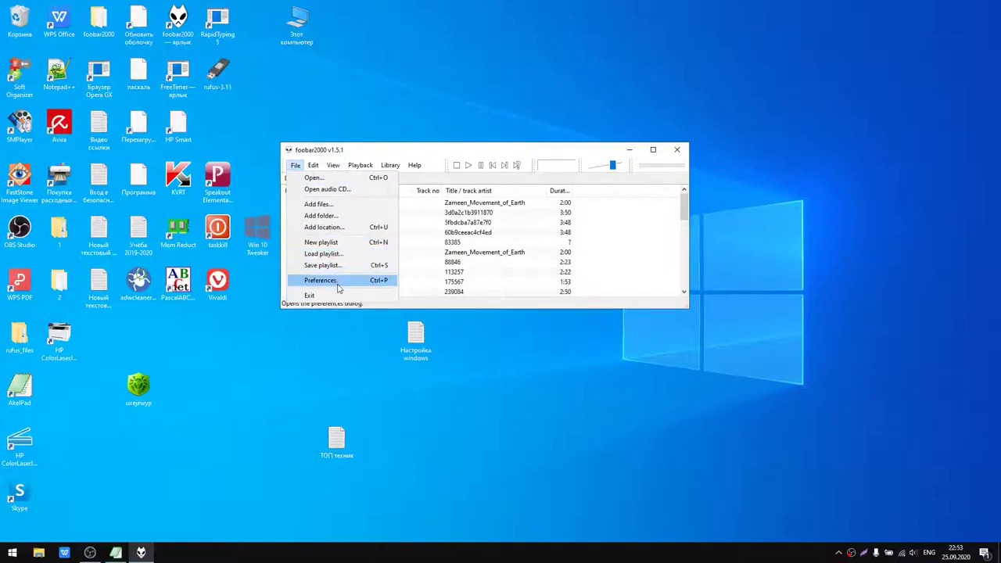
pyautogui.click(344, 314)
# Step: Open all the tracks from the классика folder in Музыка as the playlist, and stop playback
pyautogui.click(296, 165)
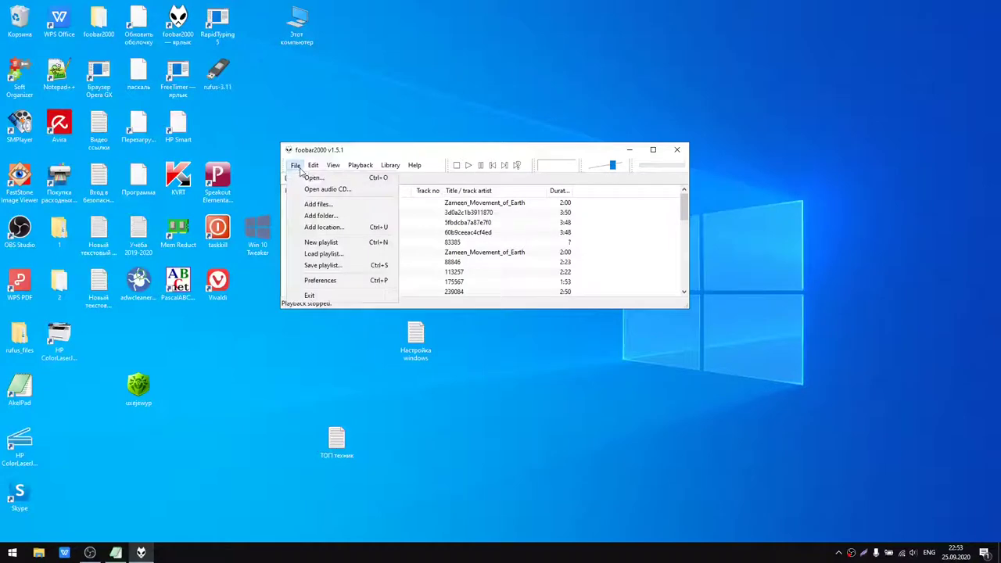
pyautogui.click(311, 177)
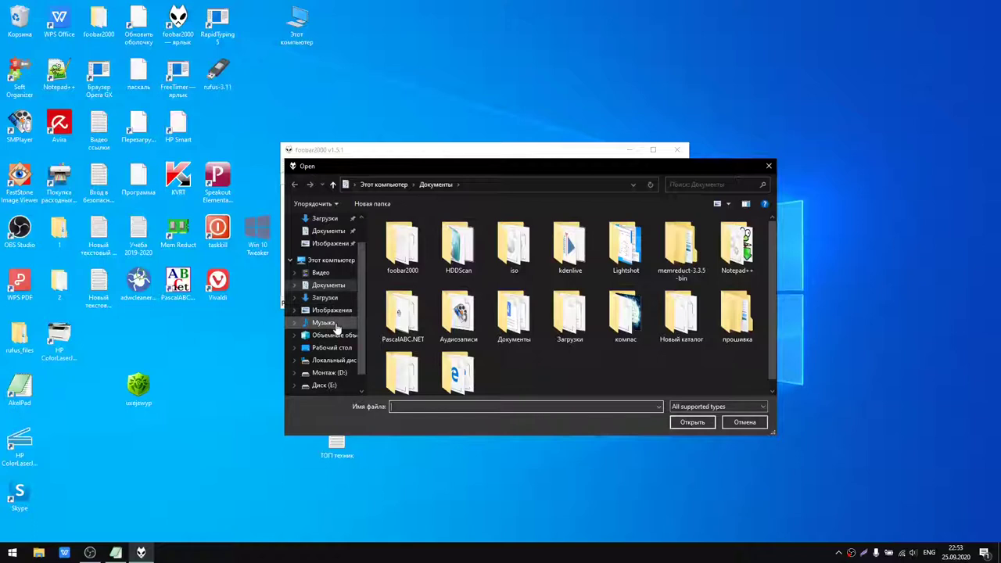
pyautogui.click(336, 324)
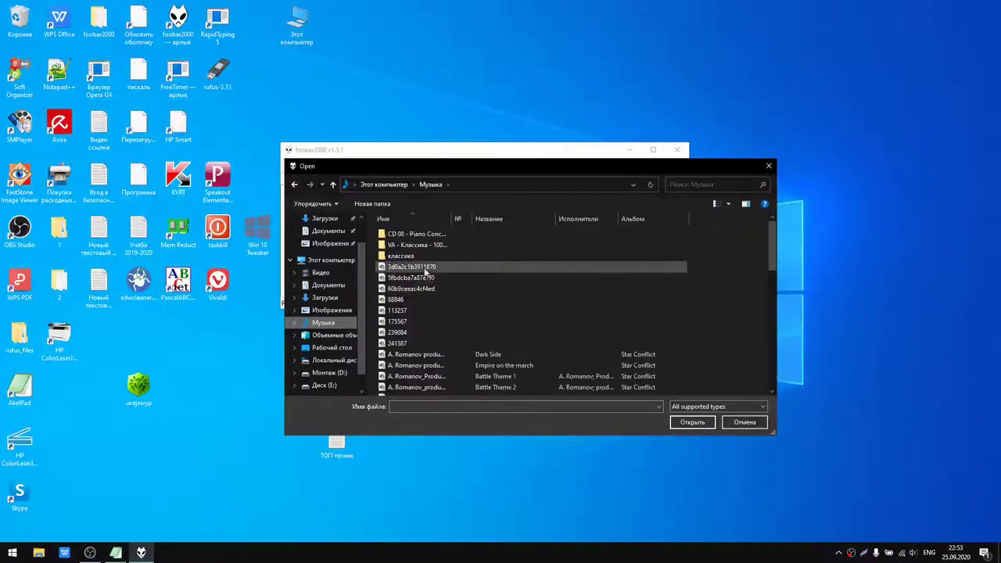
pyautogui.doubleClick(415, 256)
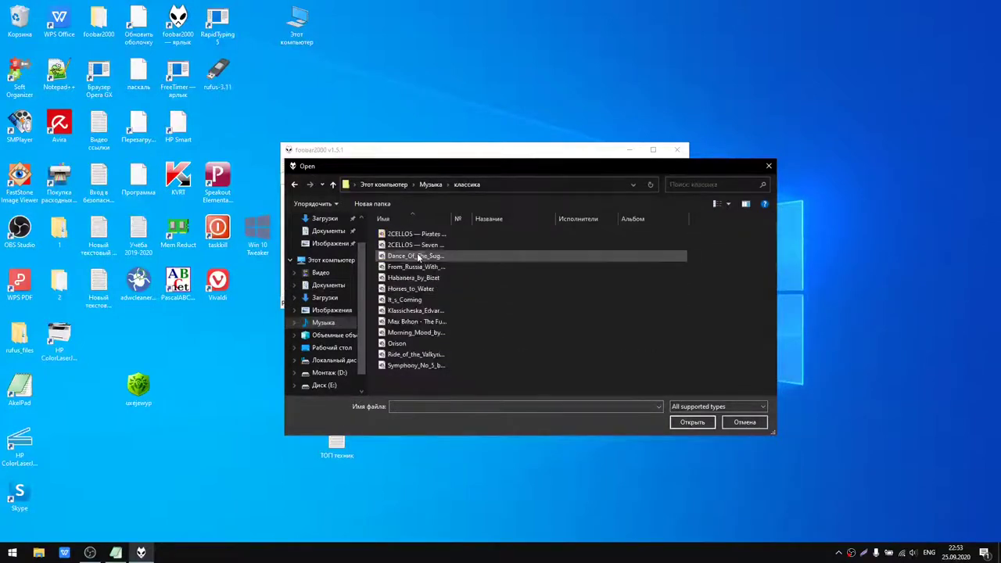
pyautogui.click(426, 235)
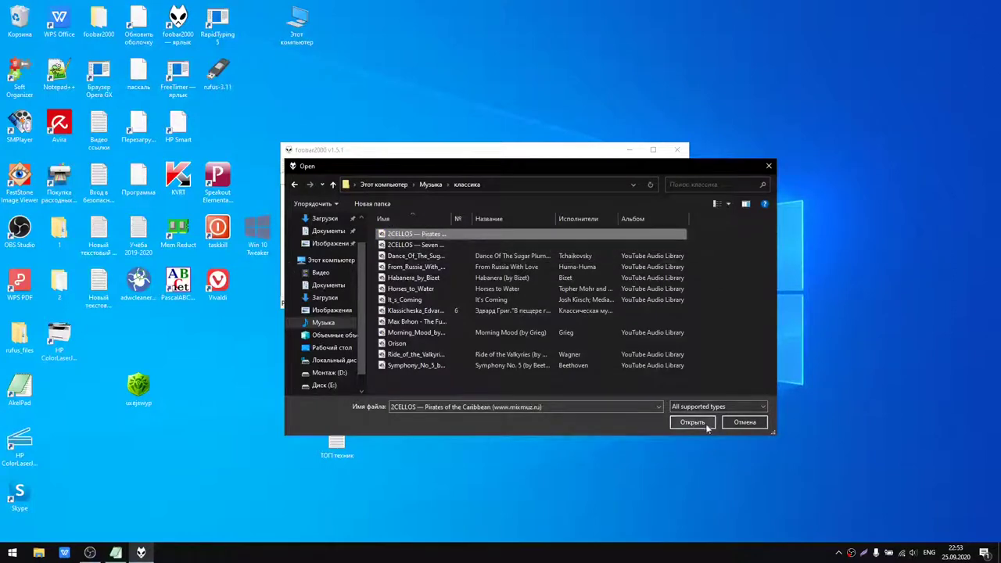
pyautogui.moveTo(666, 384); pyautogui.dragTo(609, 233)
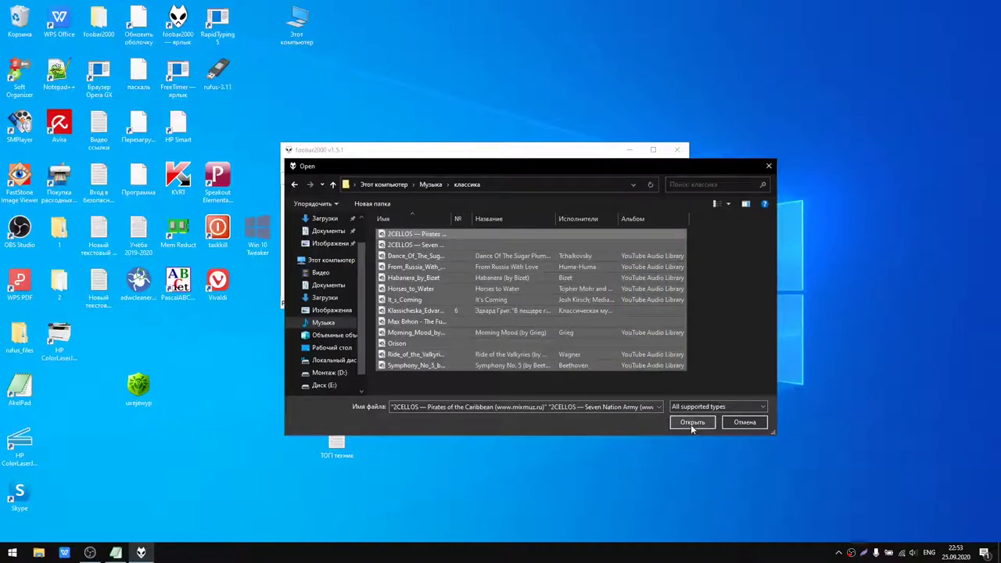
pyautogui.click(690, 423)
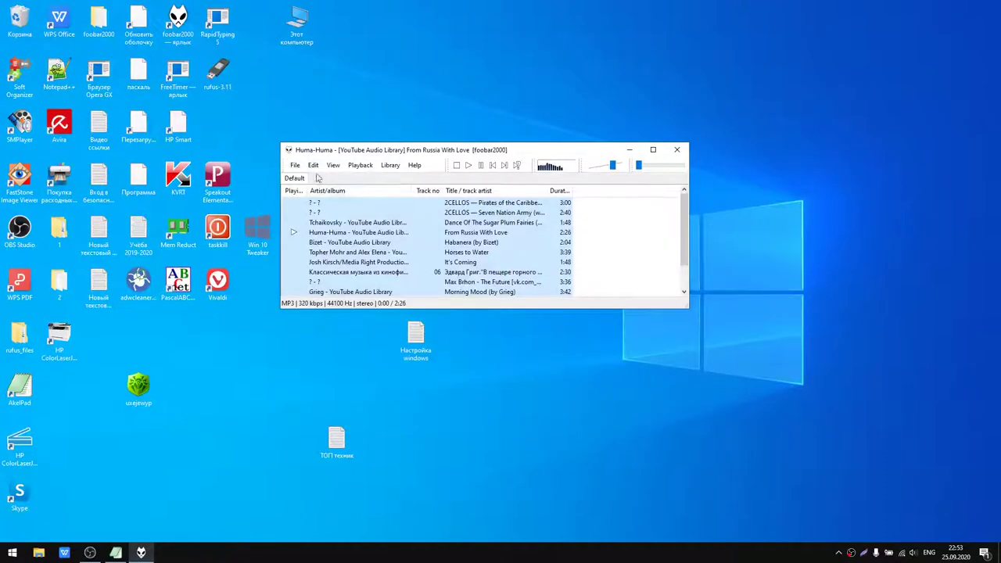
pyautogui.click(456, 165)
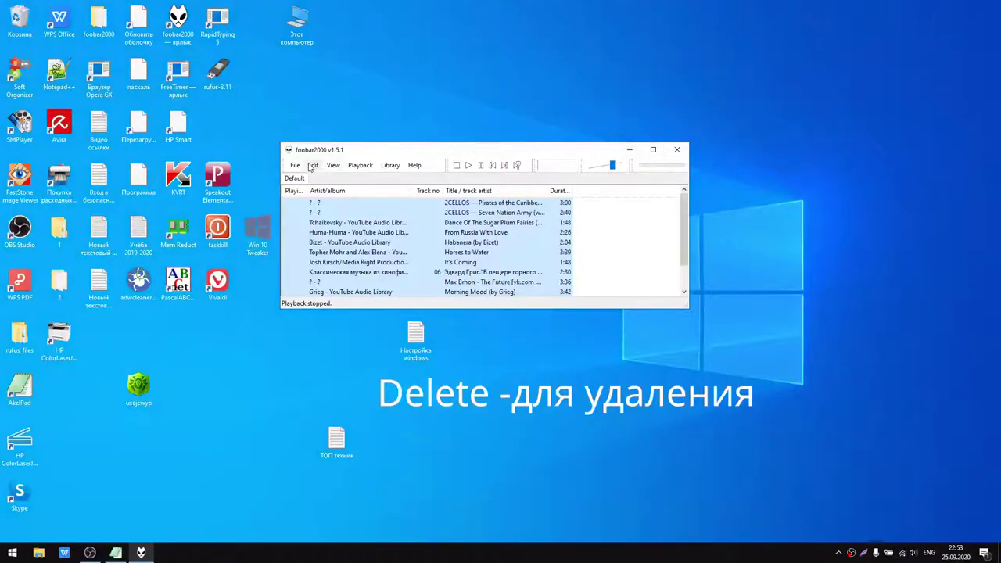
# Step: Review the track commands for 2CELLOS — Seven Nation Army and remove that track from the playlist
pyautogui.click(313, 165)
pyautogui.click(313, 165)
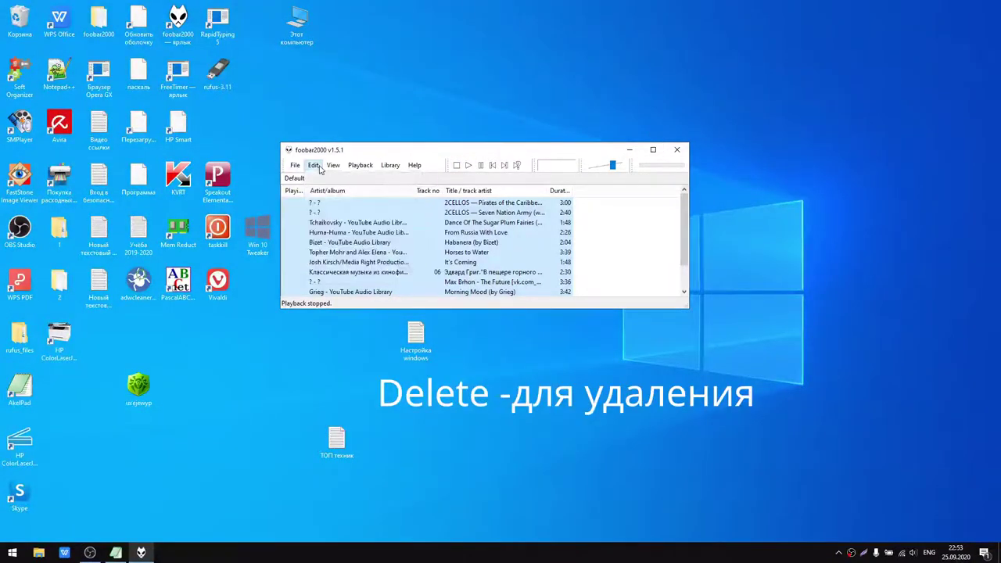
pyautogui.click(327, 212)
pyautogui.rightClick(326, 213)
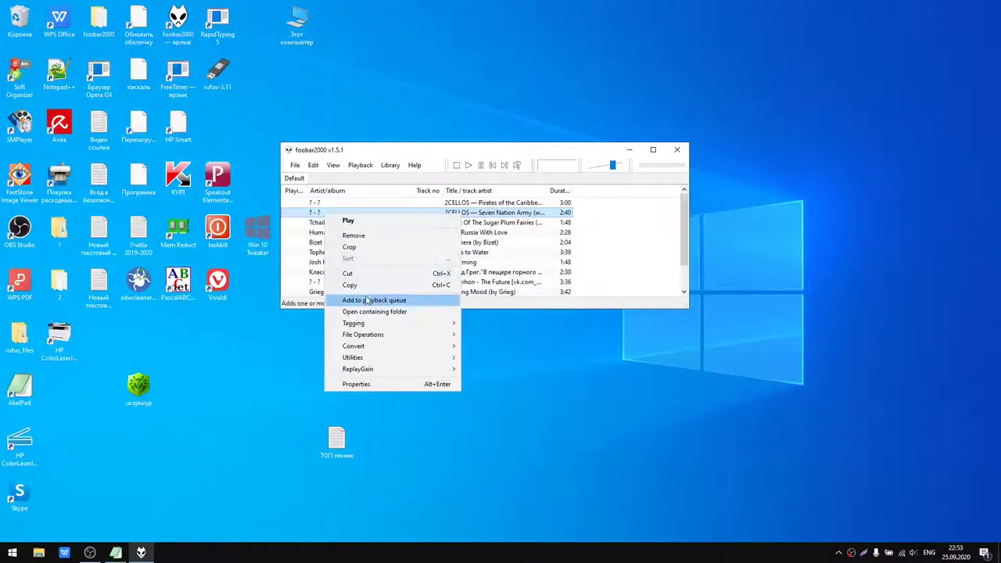
pyautogui.moveTo(366, 325)
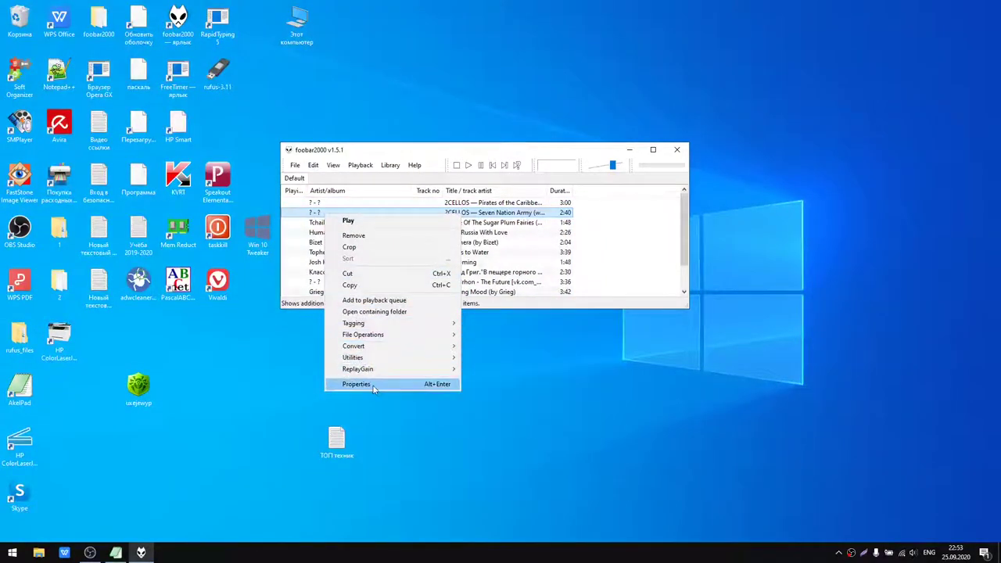
pyautogui.click(313, 212)
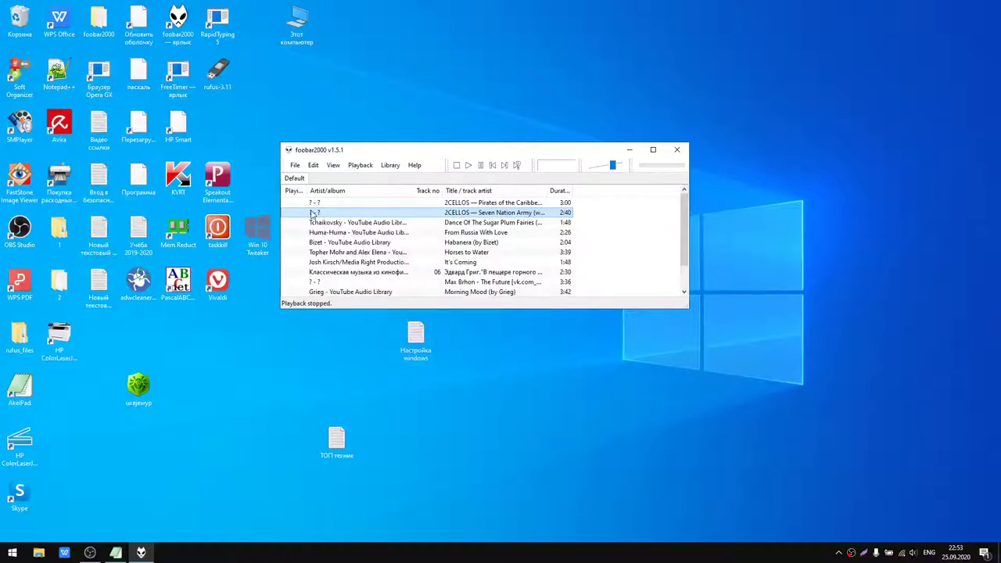
pyautogui.press('Delete')
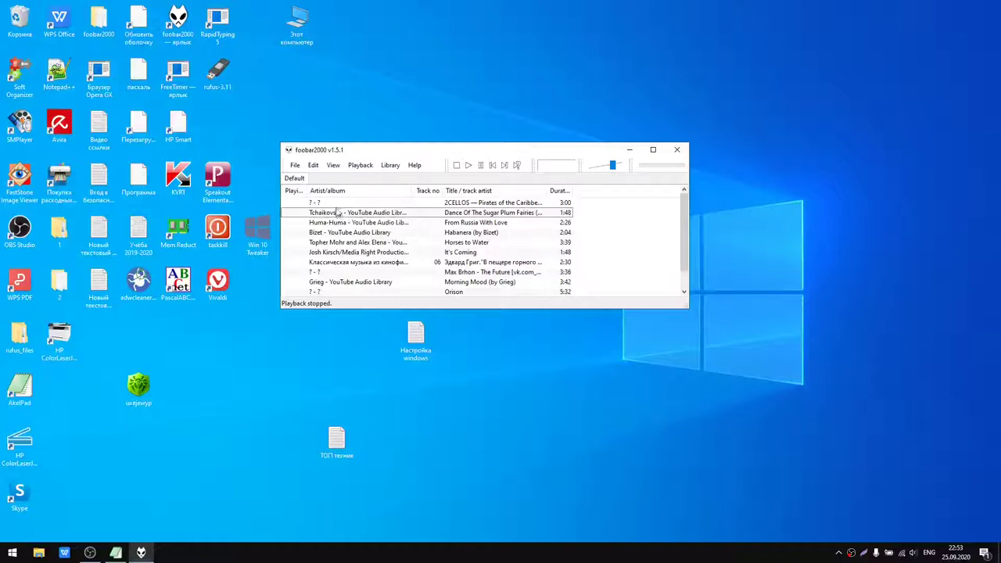
# Step: Remove the Bizet track Habanera from the playlist
pyautogui.click(334, 205)
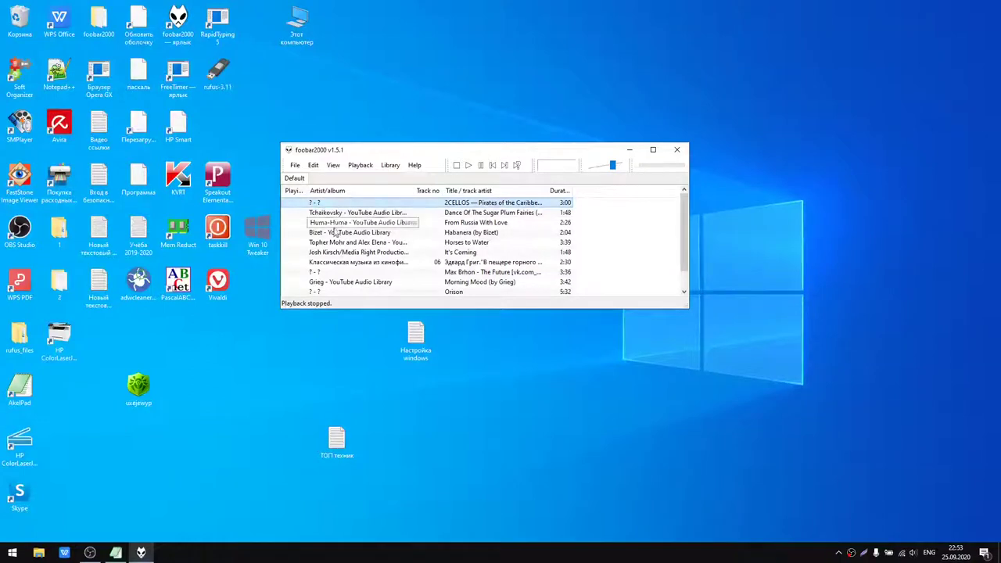
pyautogui.click(334, 233)
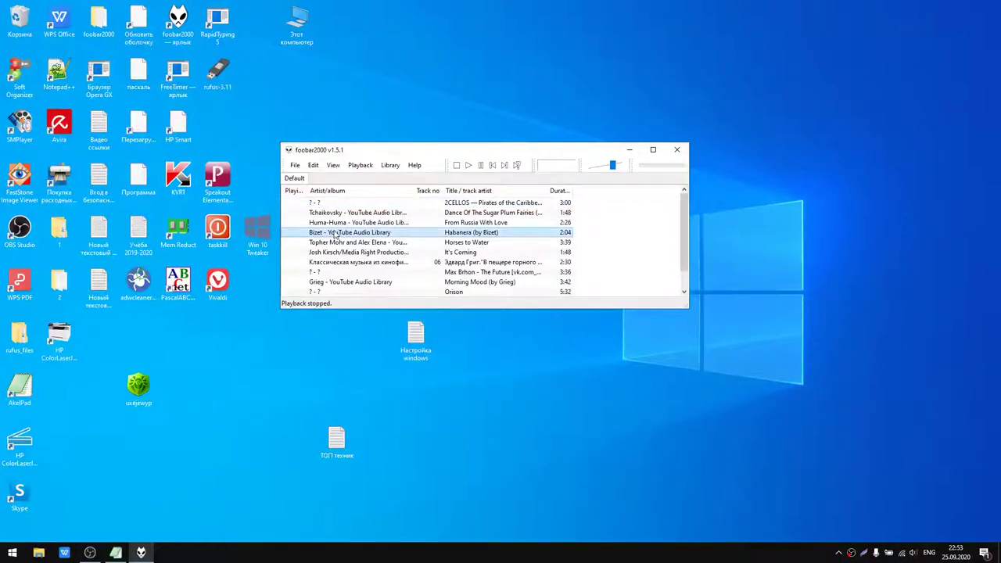
pyautogui.press('Delete')
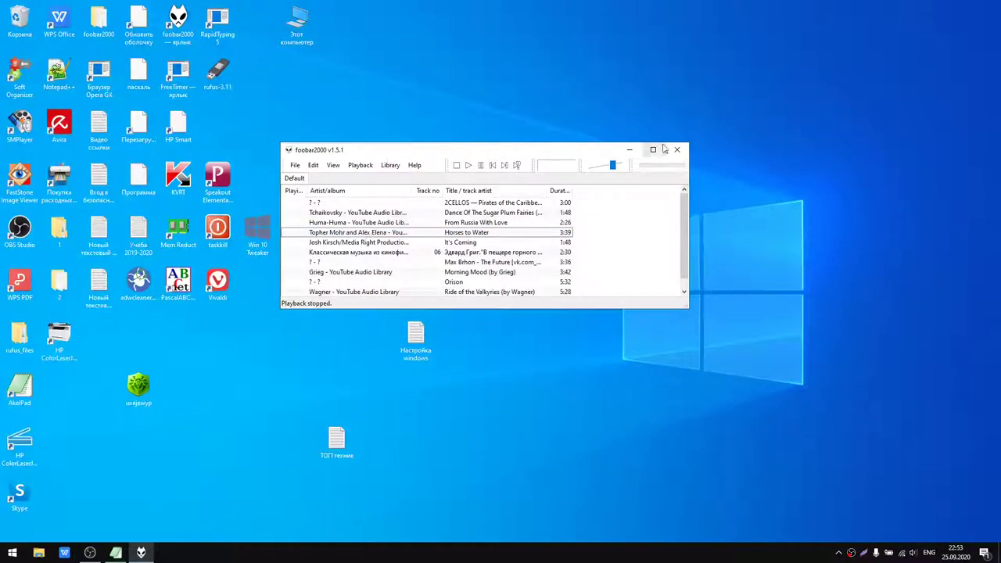
# Step: Start and stop playback of From Russia With Love, then start it again and pause it
pyautogui.click(469, 166)
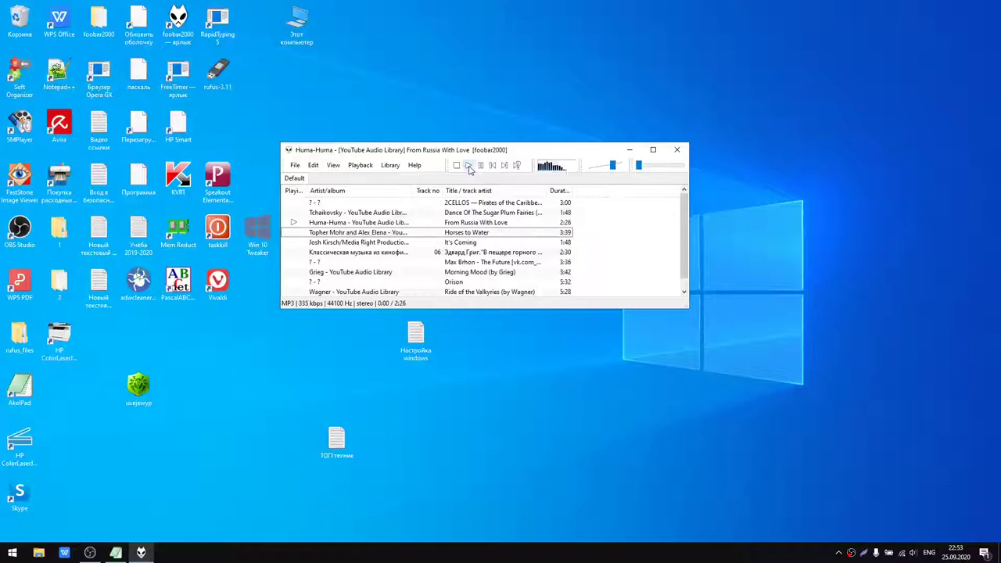
pyautogui.click(458, 166)
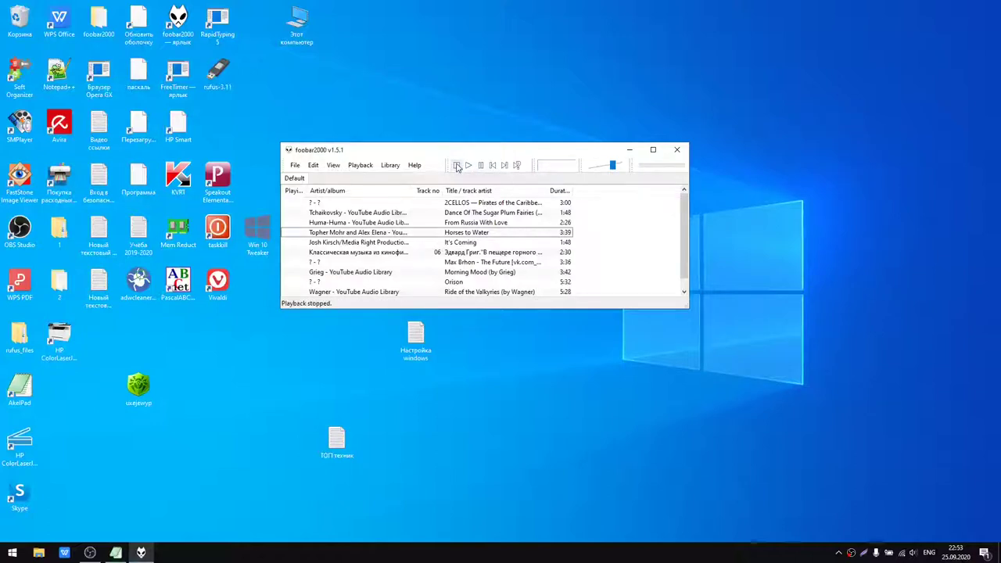
pyautogui.press('XF86AudioPlay')
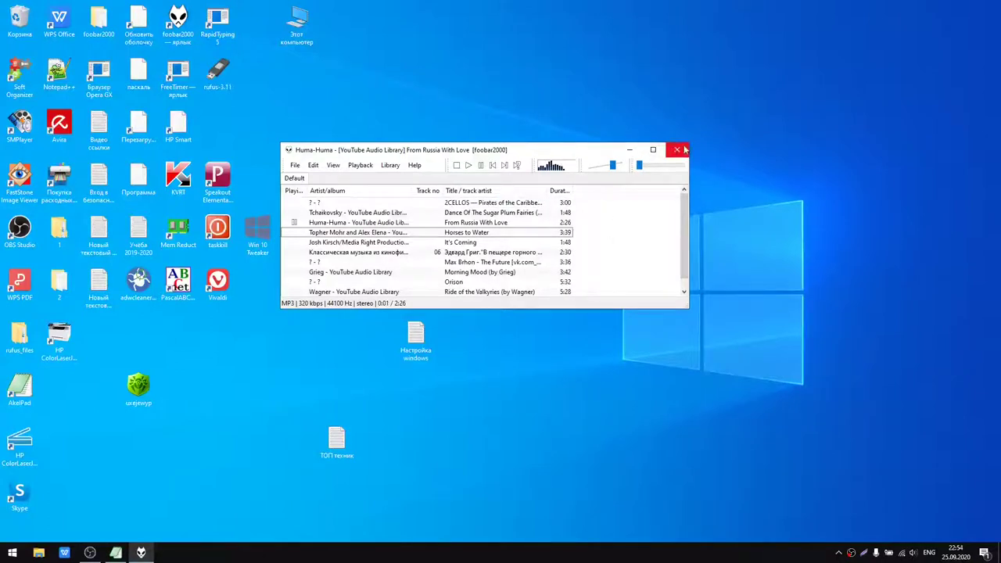
# Step: Seek the paused track back to its start, lower the volume slightly and close foobar2000
pyautogui.click(635, 166)
pyautogui.moveTo(613, 168); pyautogui.dragTo(605, 166)
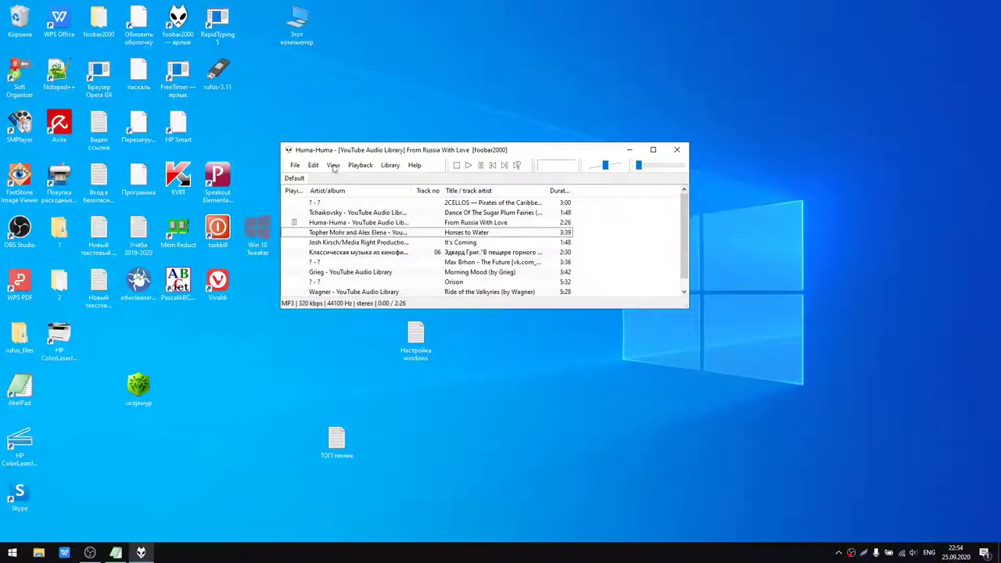
pyautogui.click(679, 150)
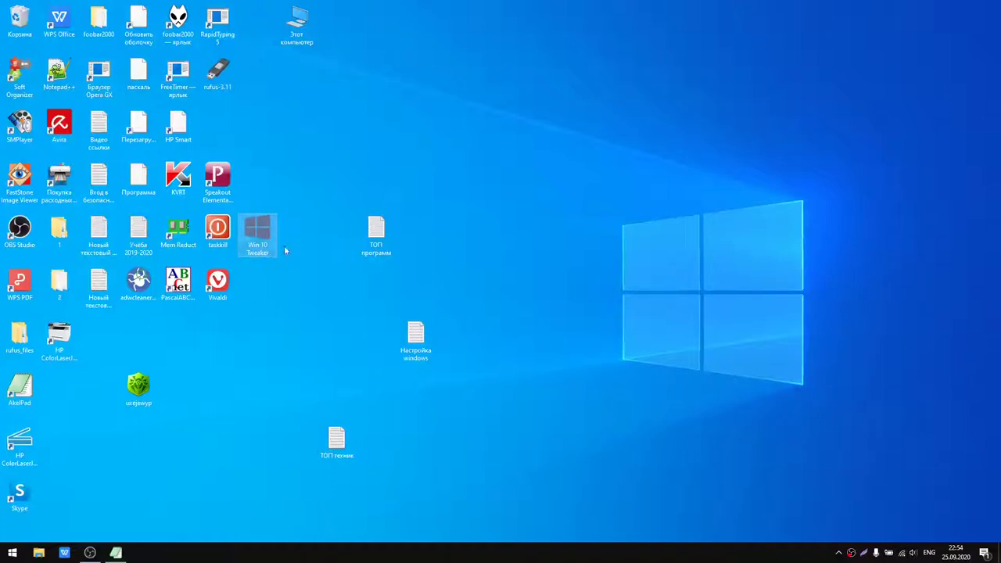
# Step: Launch Win 10 Tweaker and tick all the privacy (Конфиденциальность) options without applying them
pyautogui.press('Return')
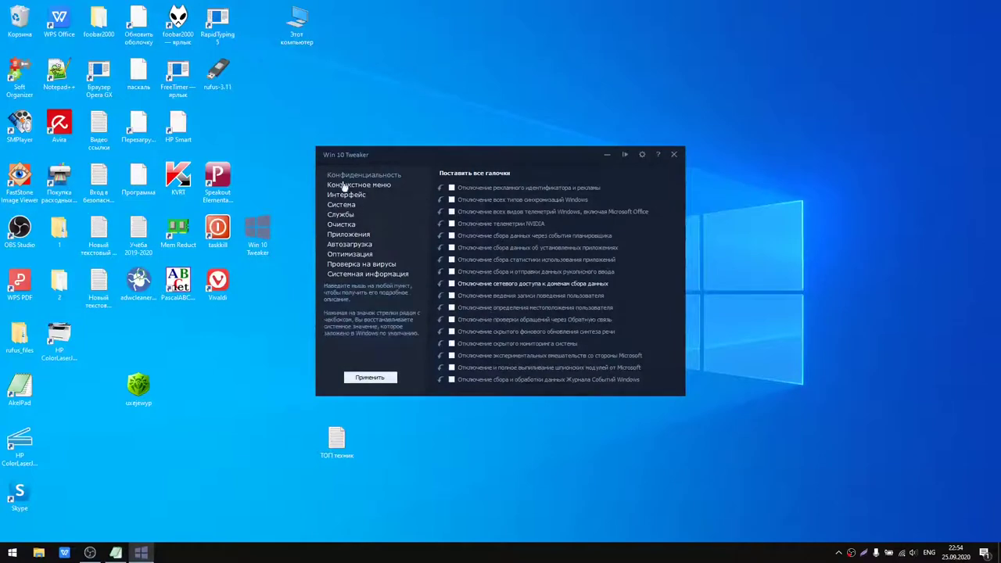
pyautogui.moveTo(451, 190)
pyautogui.click(467, 175)
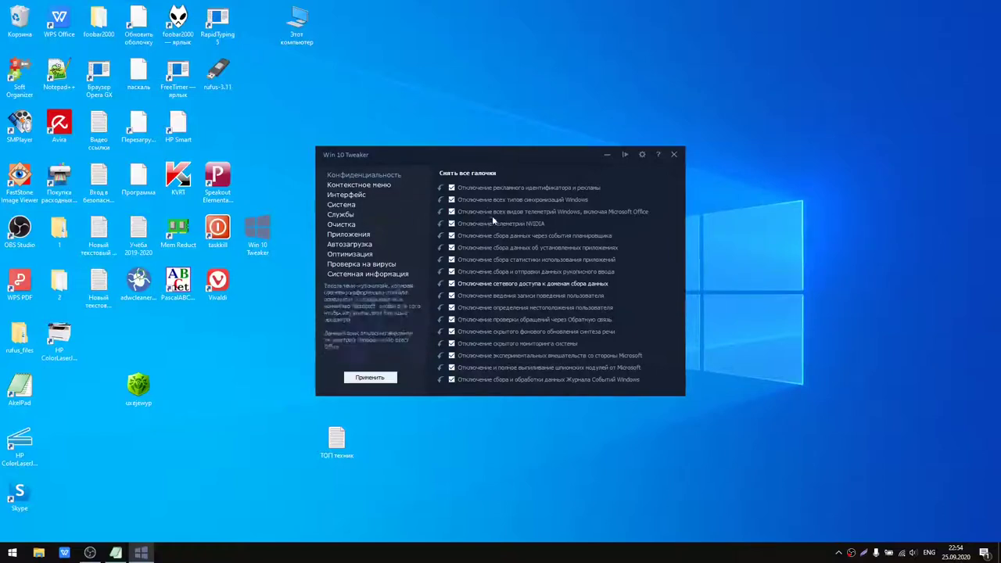
pyautogui.moveTo(517, 237)
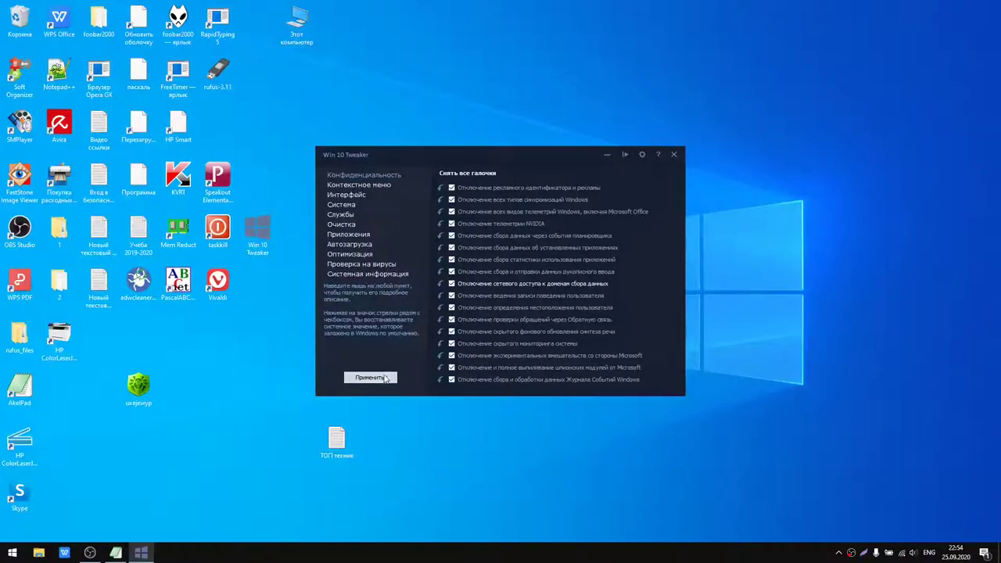
# Step: Examine the context menu (Контекстное меню) tweaks and their selectable items, and view the commands of the Этот компьютер desktop icon
pyautogui.click(378, 187)
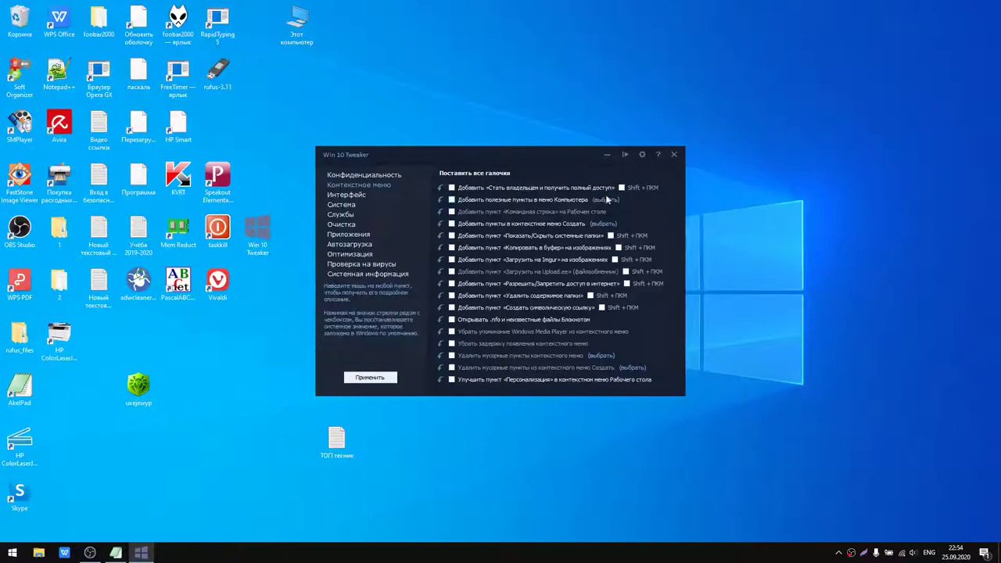
pyautogui.rightClick(299, 32)
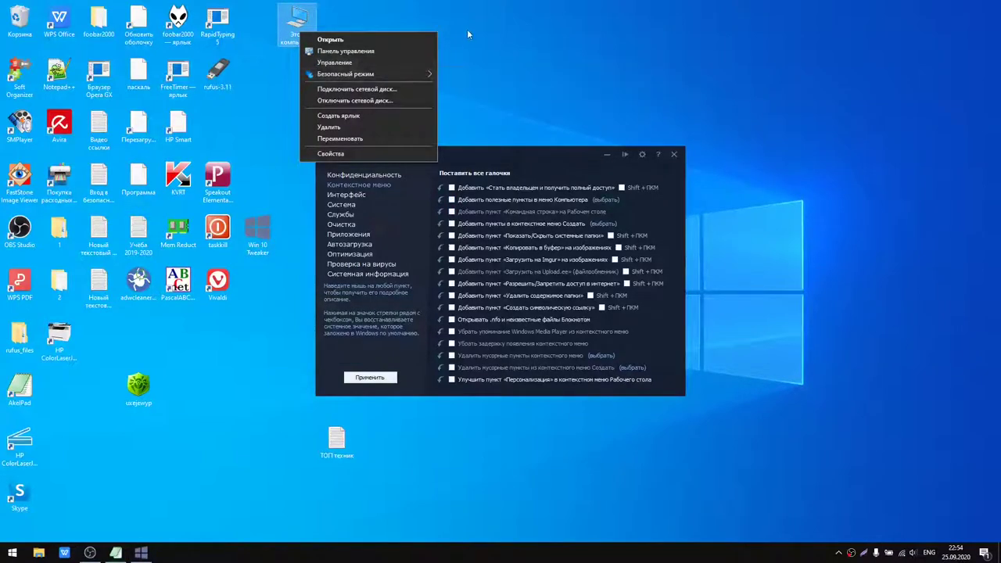
pyautogui.click(520, 81)
pyautogui.click(598, 224)
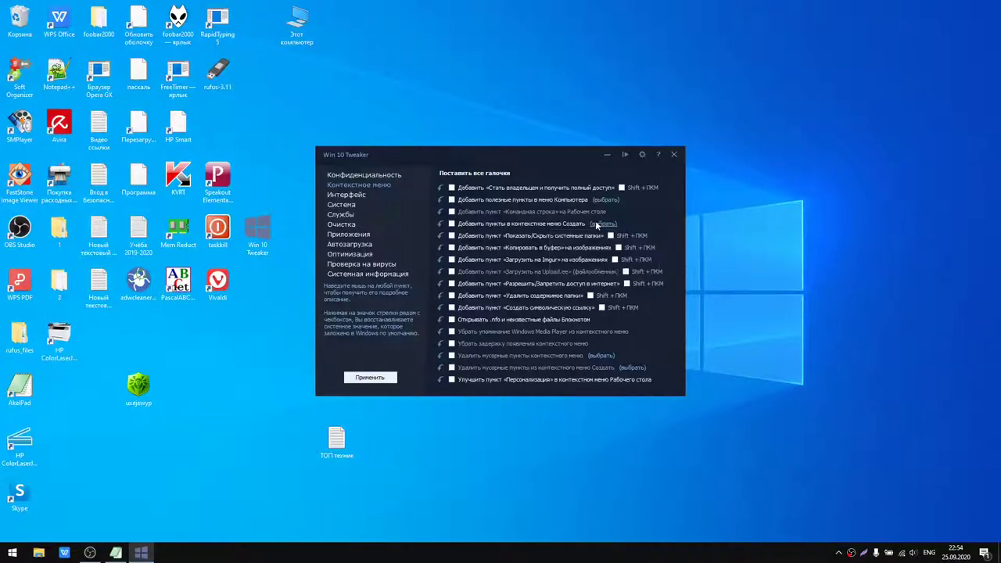
pyautogui.click(599, 356)
pyautogui.click(634, 369)
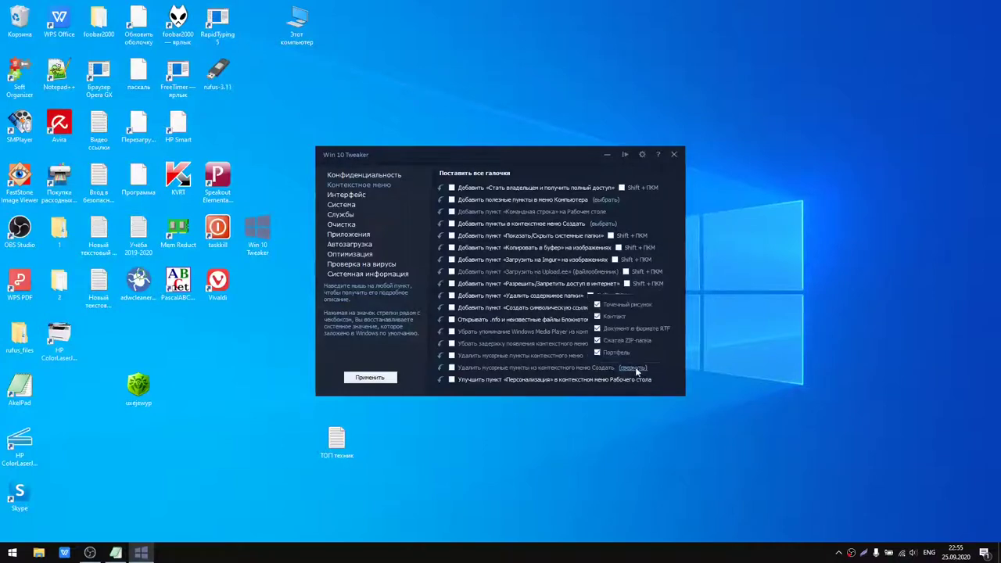
pyautogui.click(635, 367)
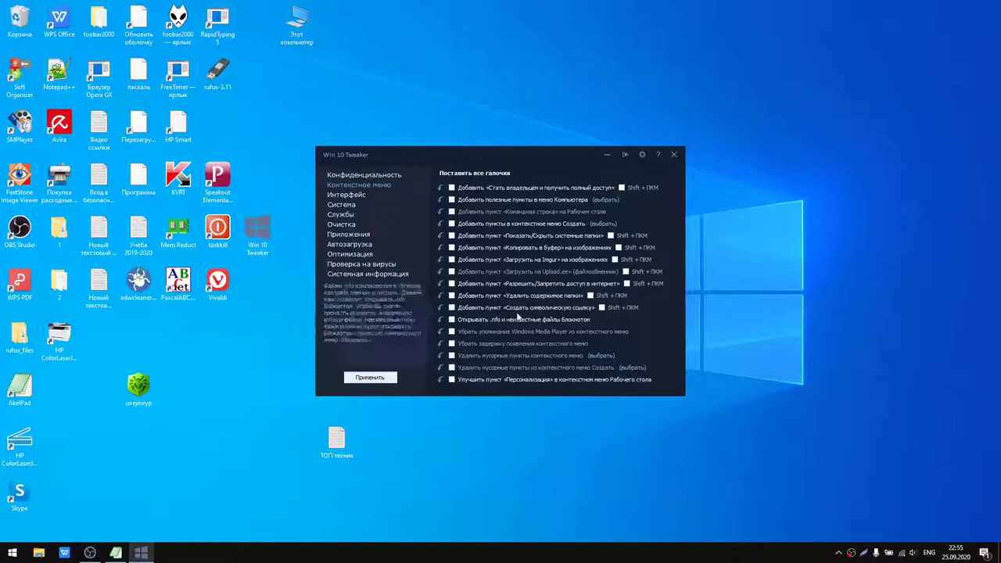
# Step: Examine the interface, system, services, cleanup, applications, autostart and system information pages without changing anything, and close Win 10 Tweaker
pyautogui.click(340, 194)
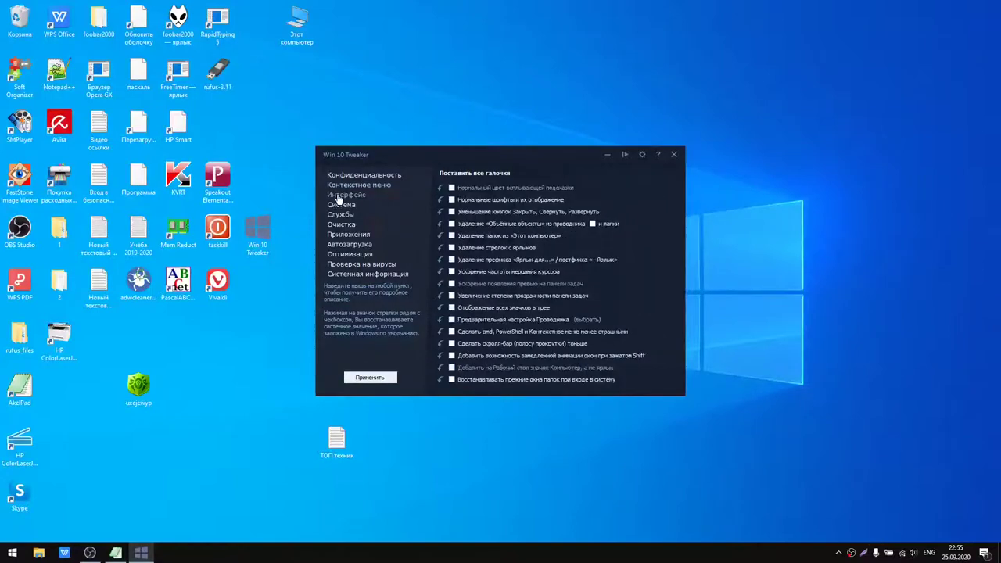
pyautogui.click(332, 205)
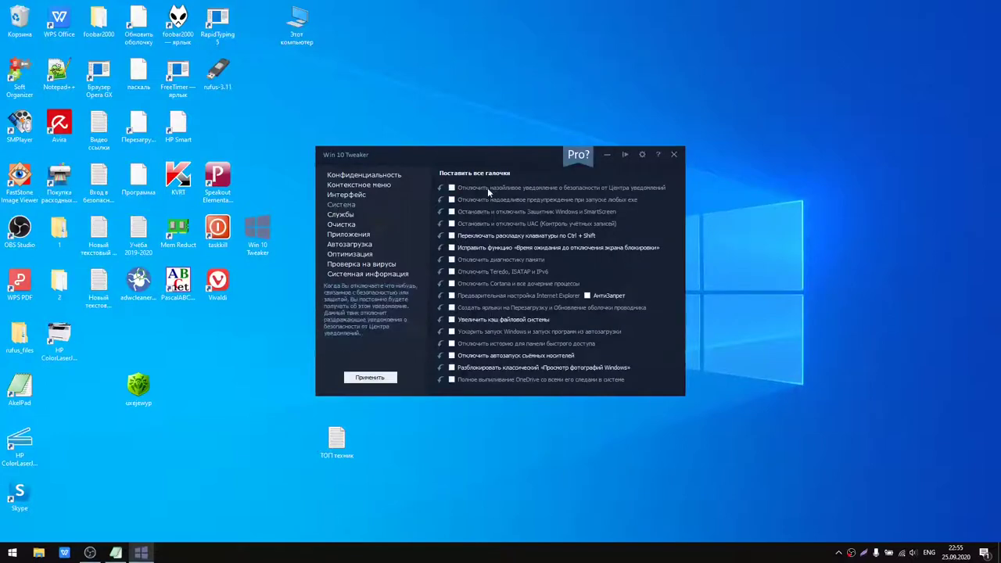
pyautogui.moveTo(541, 224)
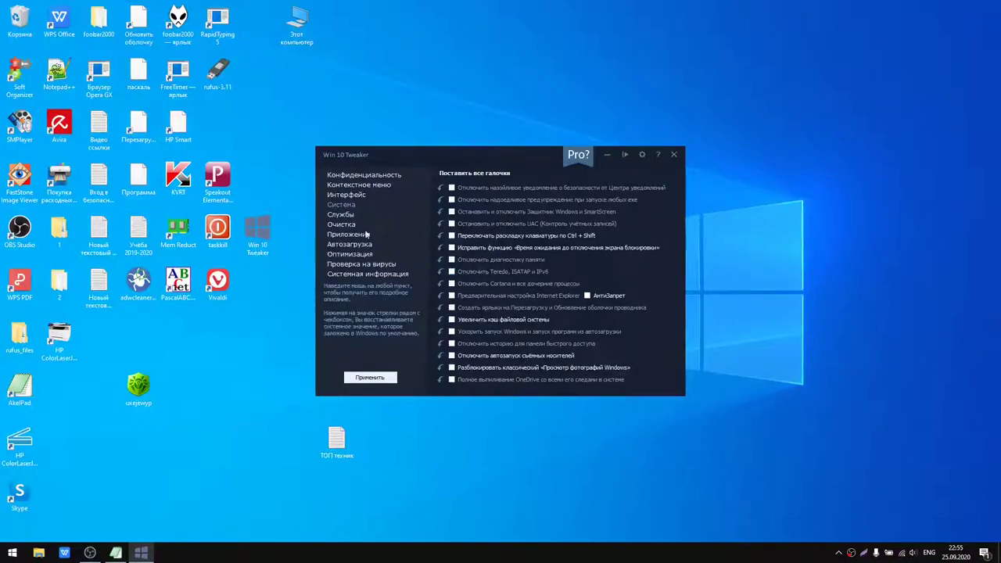
pyautogui.click(339, 215)
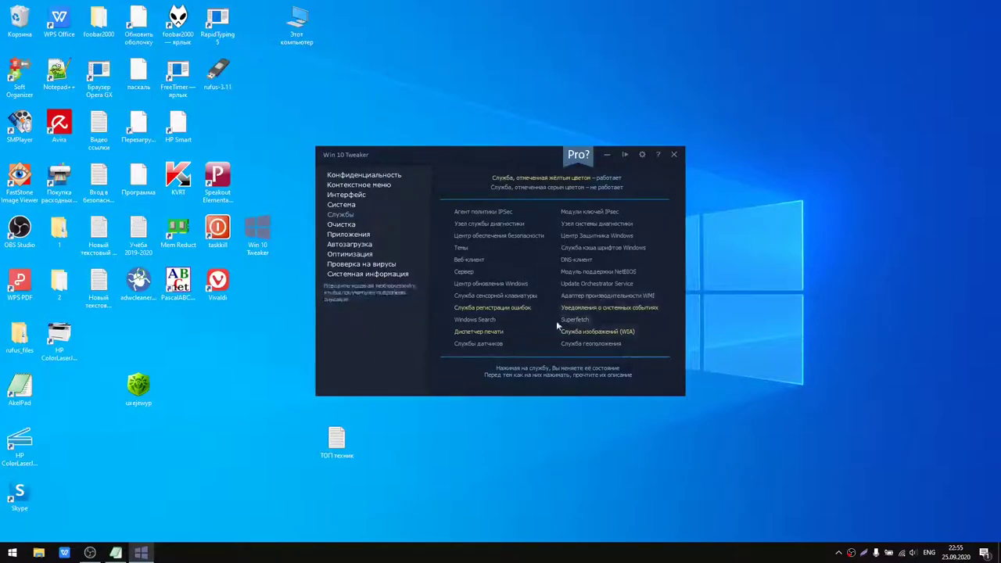
pyautogui.click(341, 226)
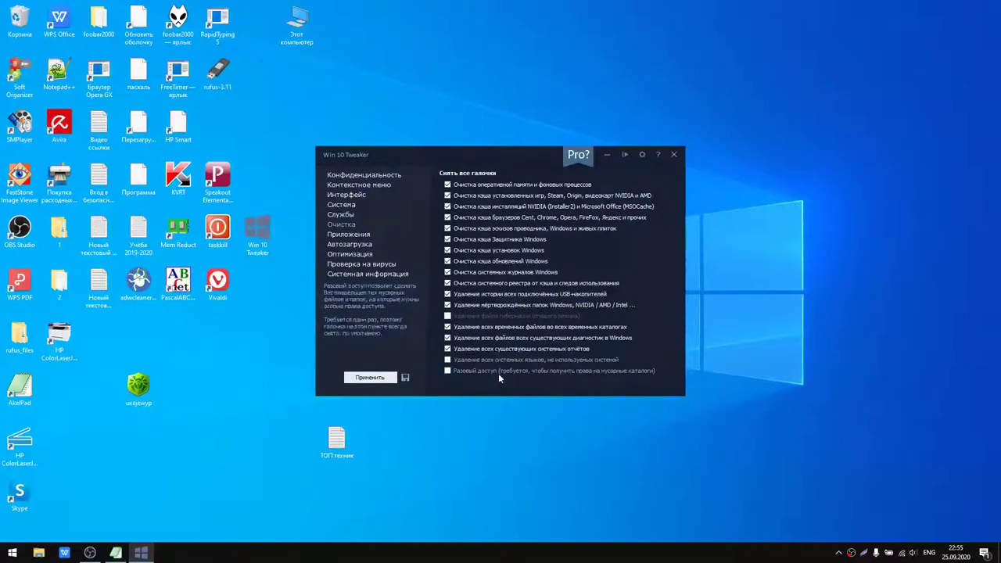
pyautogui.click(341, 234)
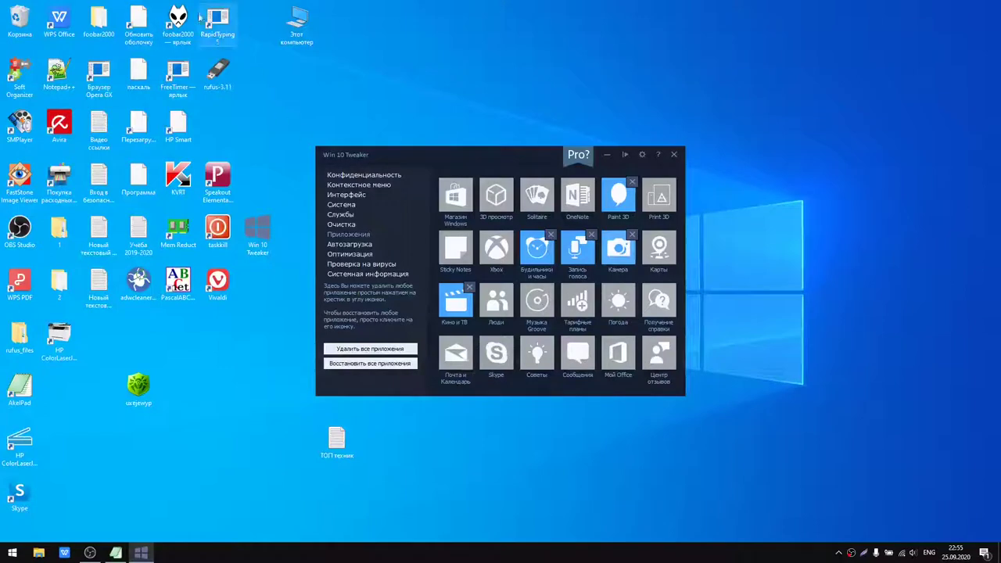
pyautogui.click(344, 245)
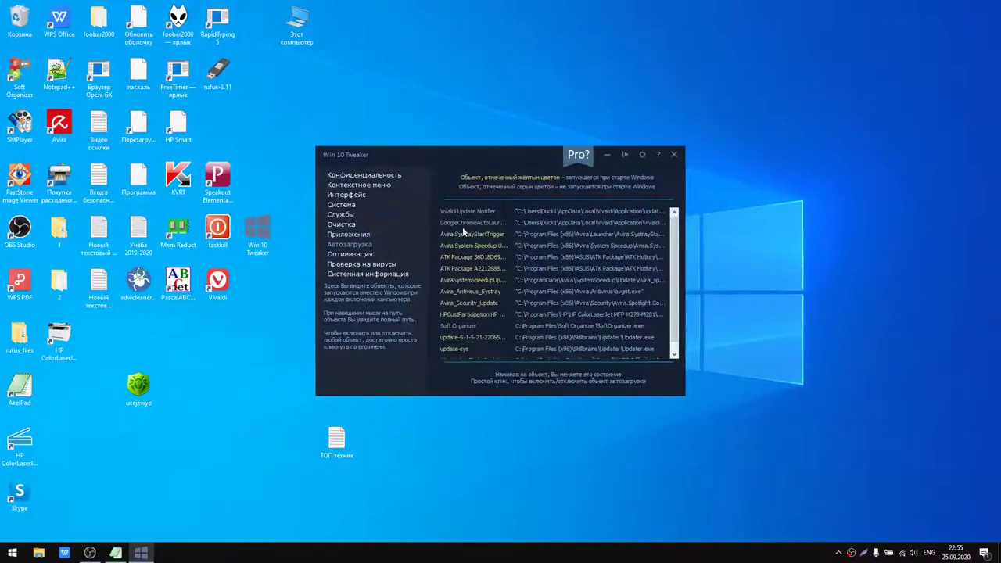
pyautogui.scroll(-1, 462, 227)
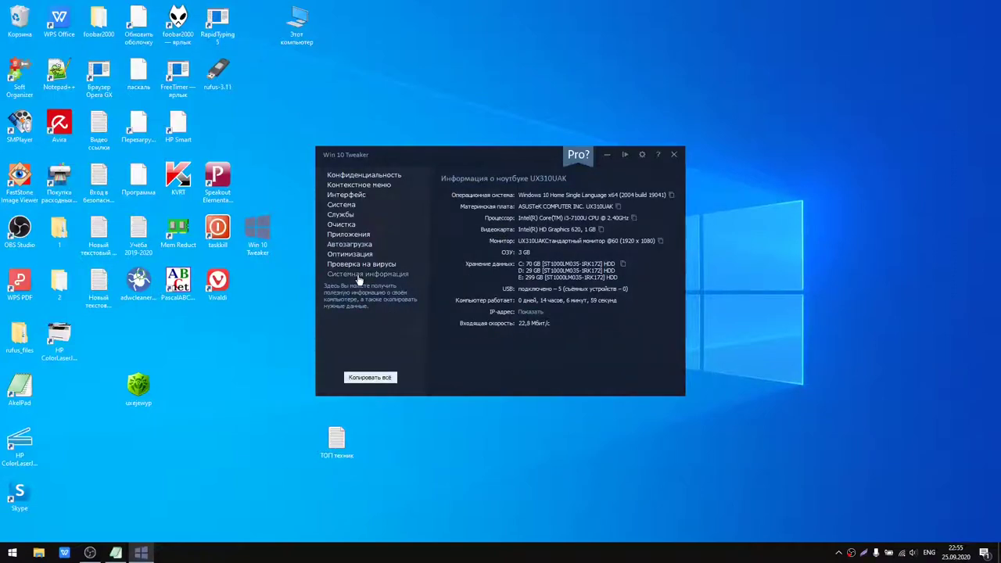
pyautogui.click(675, 155)
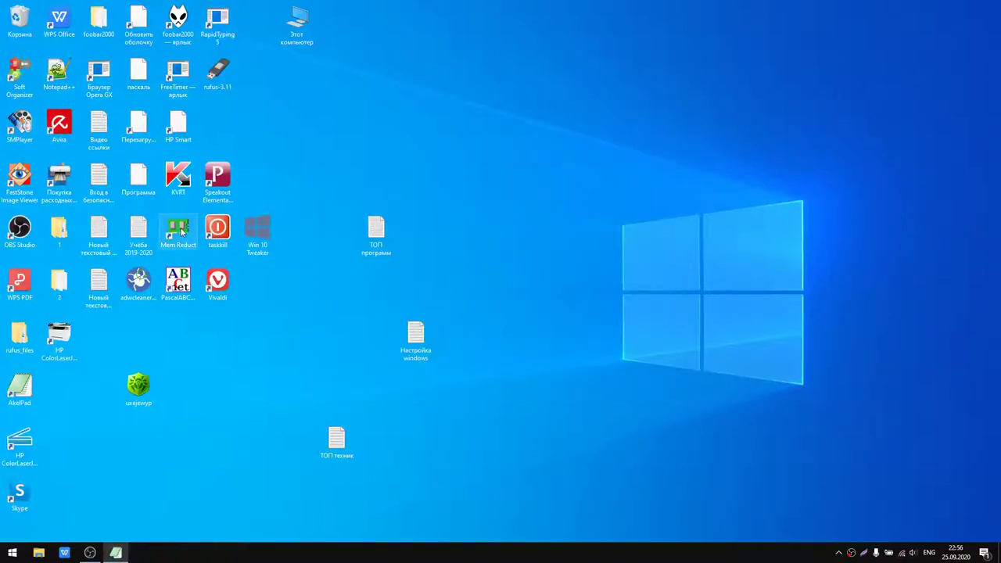
# Step: Move the Mem Reduct shortcut to the middle of the desktop, and download and install the program's offered language pack update
pyautogui.moveTo(181, 229); pyautogui.dragTo(485, 232)
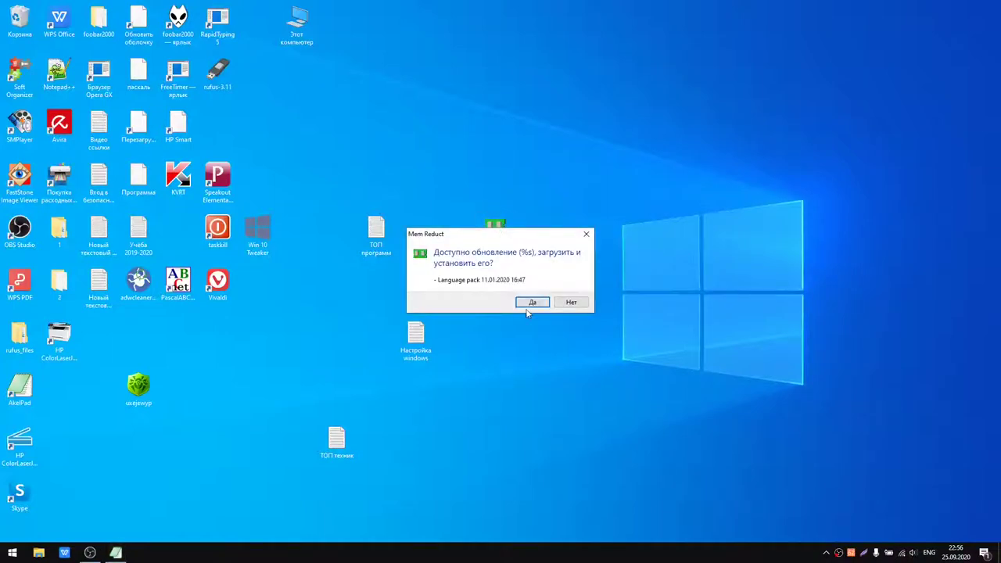
pyautogui.click(528, 302)
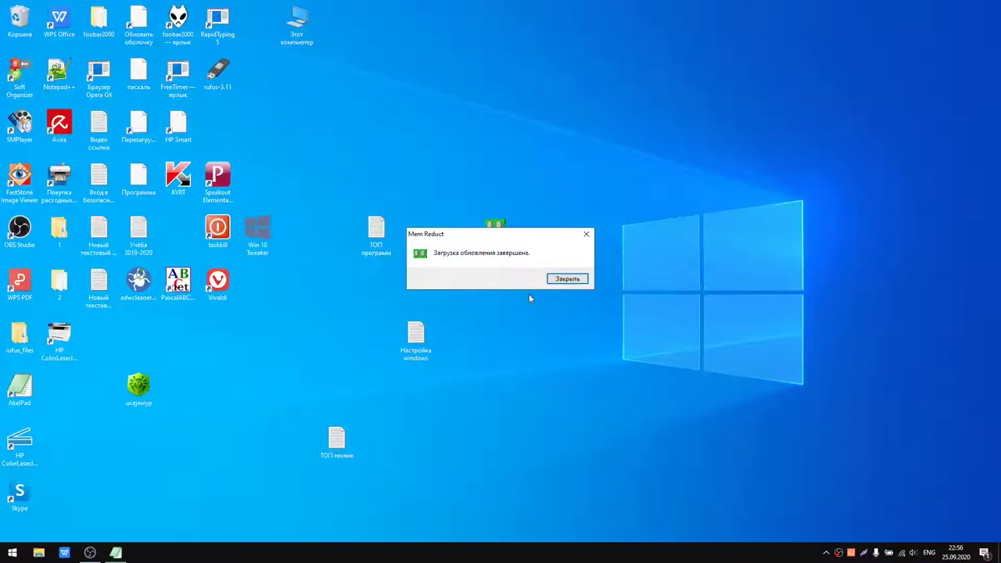
pyautogui.click(558, 280)
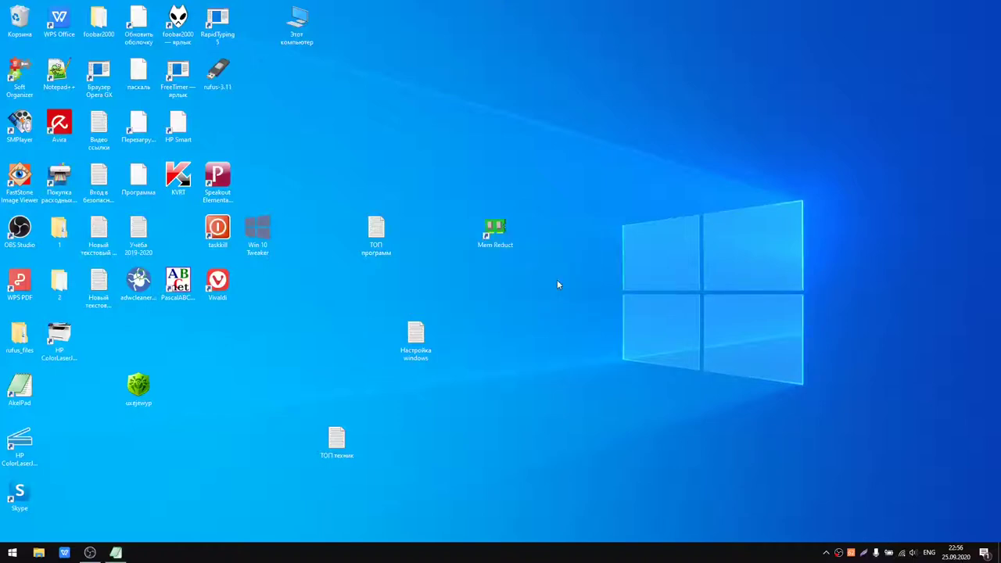
# Step: Launch Mem Reduct and examine its general (Основные) and memory cleaning (Очистка памяти) settings
pyautogui.doubleClick(504, 237)
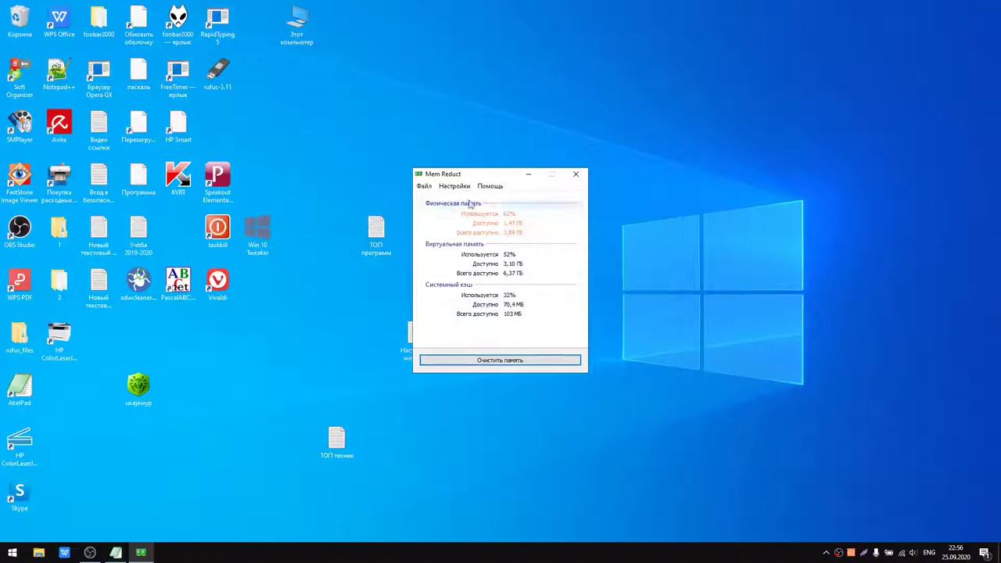
pyautogui.click(424, 186)
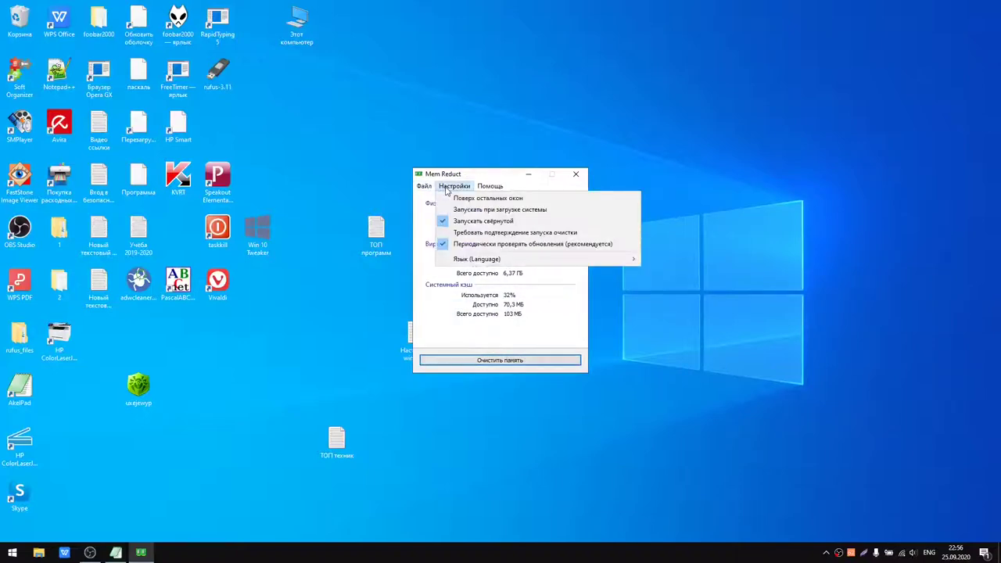
pyautogui.click(447, 188)
pyautogui.click(423, 186)
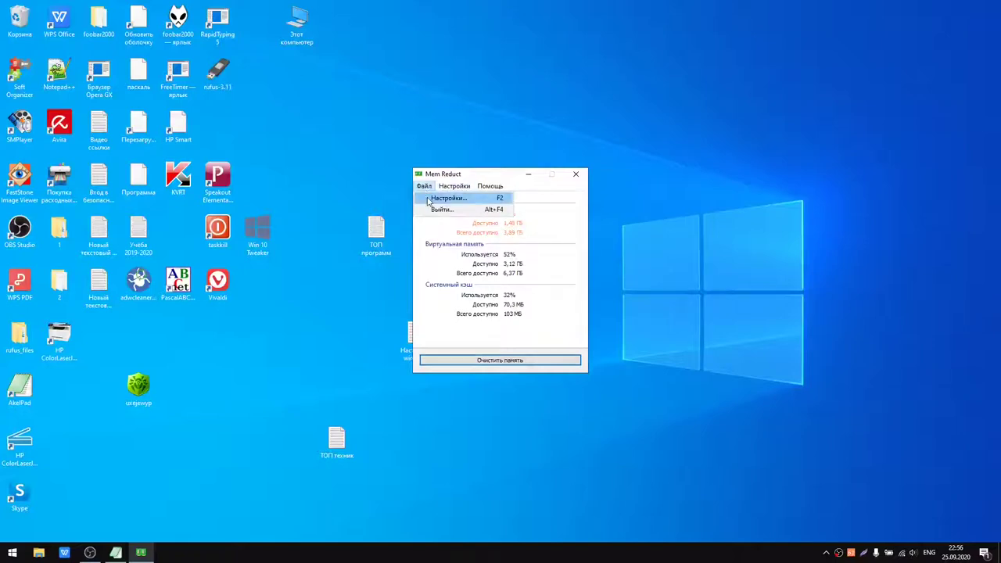
pyautogui.click(428, 198)
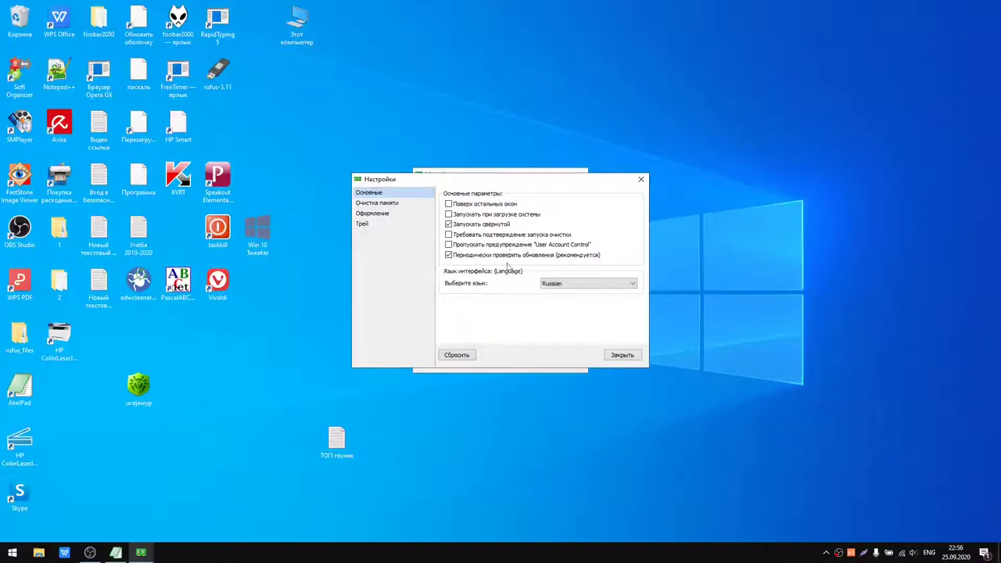
pyautogui.click(393, 204)
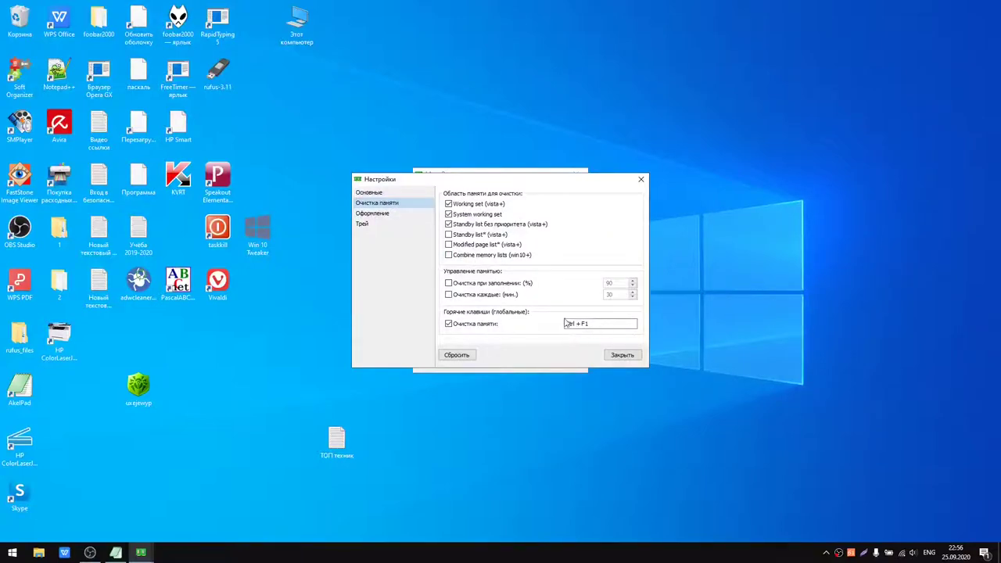
# Step: Set the background colour (Цвет фона) in the appearance settings to black and check the system tray
pyautogui.click(383, 213)
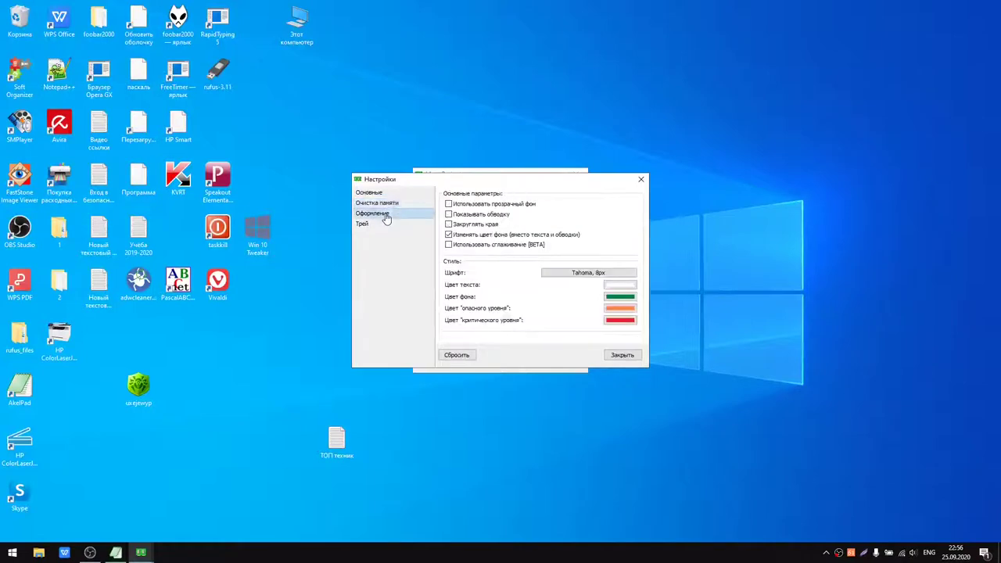
pyautogui.click(621, 296)
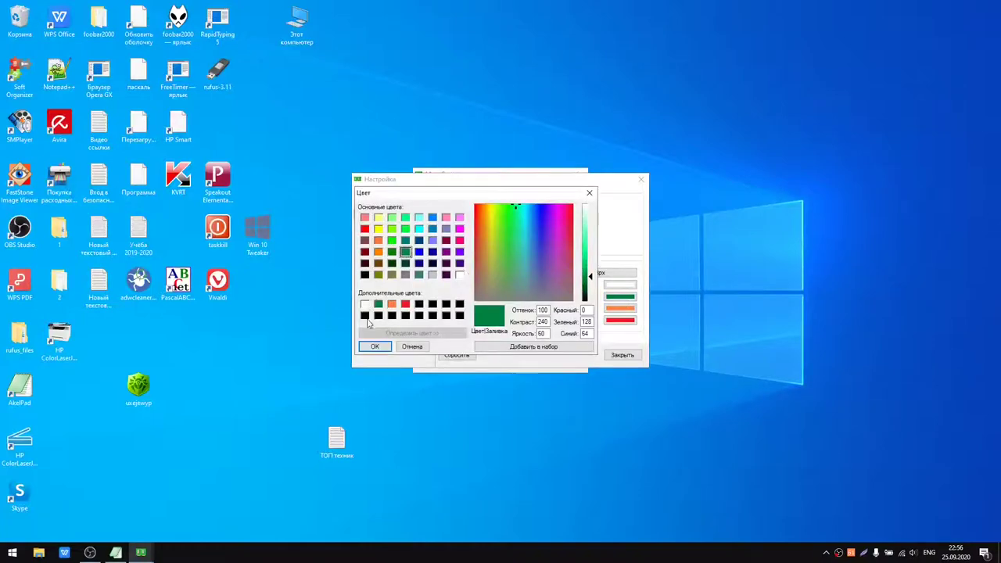
pyautogui.click(378, 315)
pyautogui.click(375, 347)
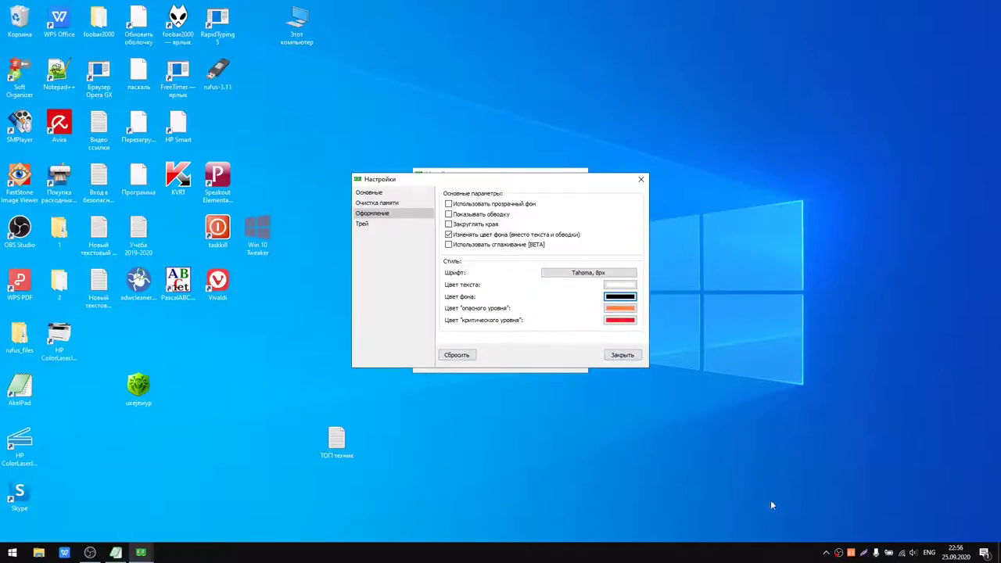
pyautogui.click(824, 552)
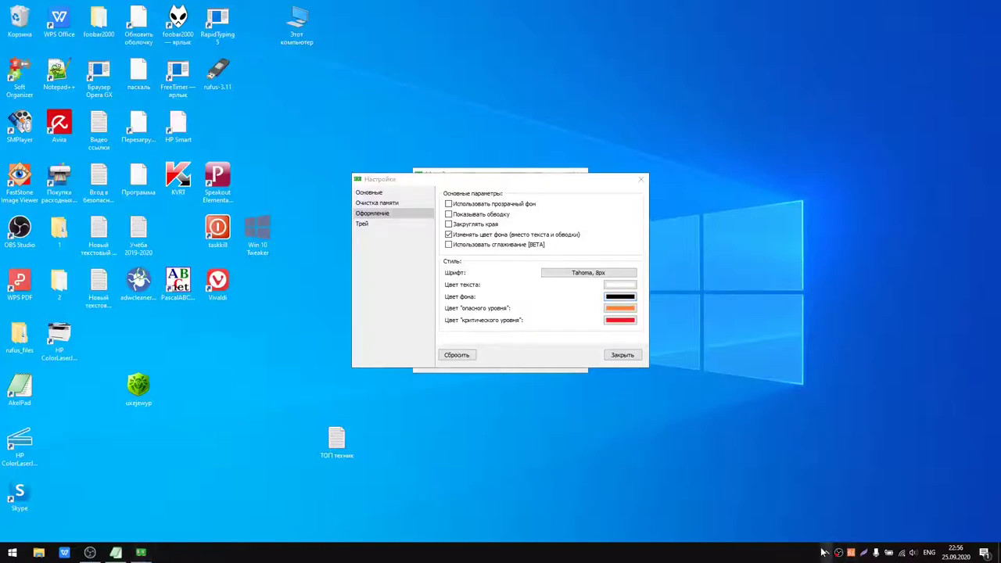
pyautogui.click(824, 552)
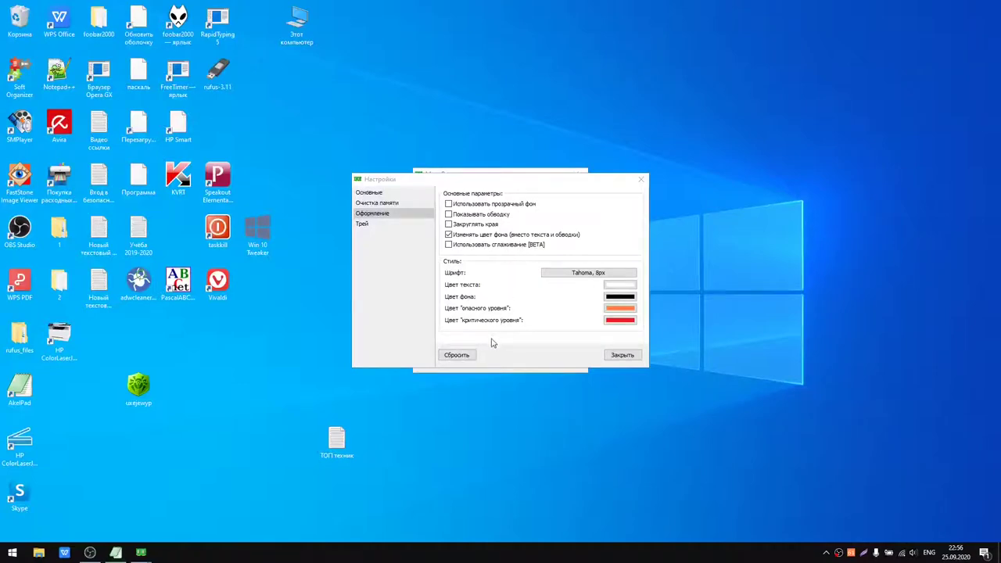
# Step: Examine the tray (Трей), memory cleaning and general settings pages, and close the settings window
pyautogui.click(378, 226)
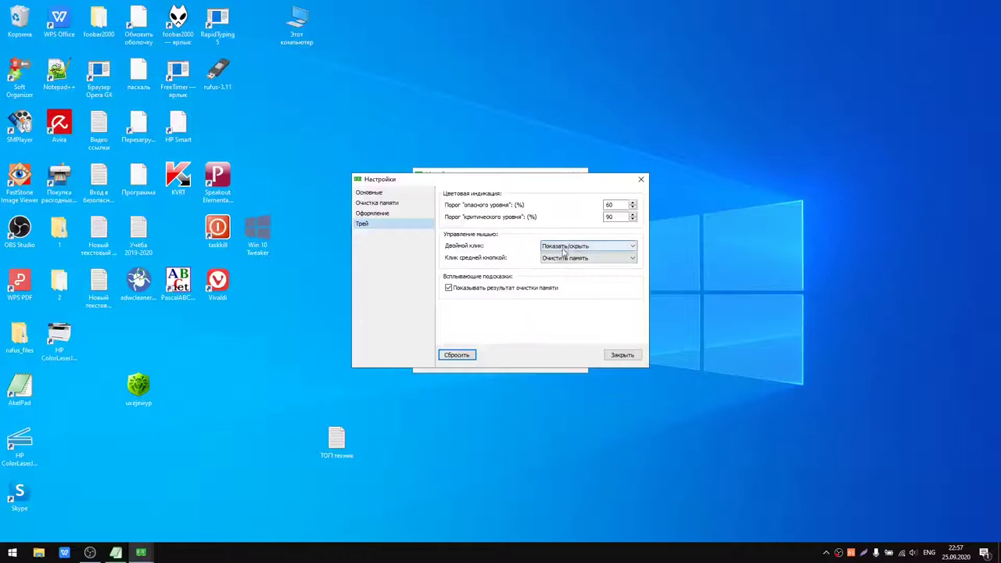
pyautogui.click(375, 203)
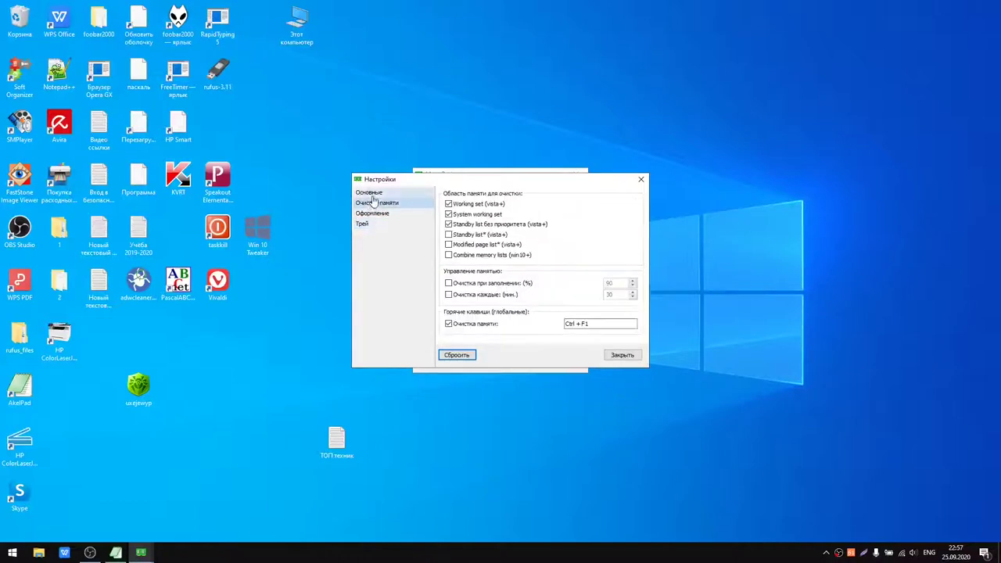
pyautogui.click(369, 193)
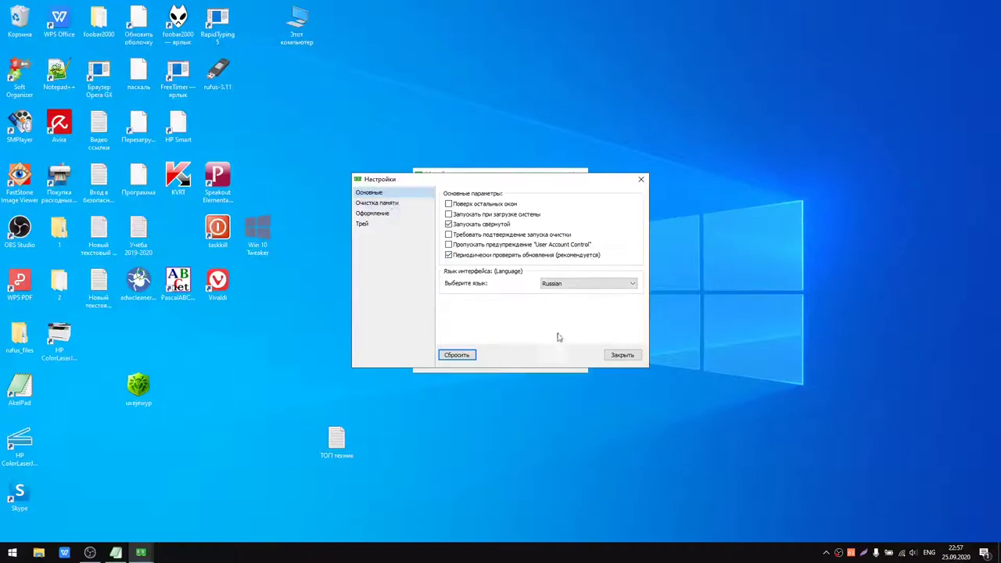
pyautogui.click(617, 358)
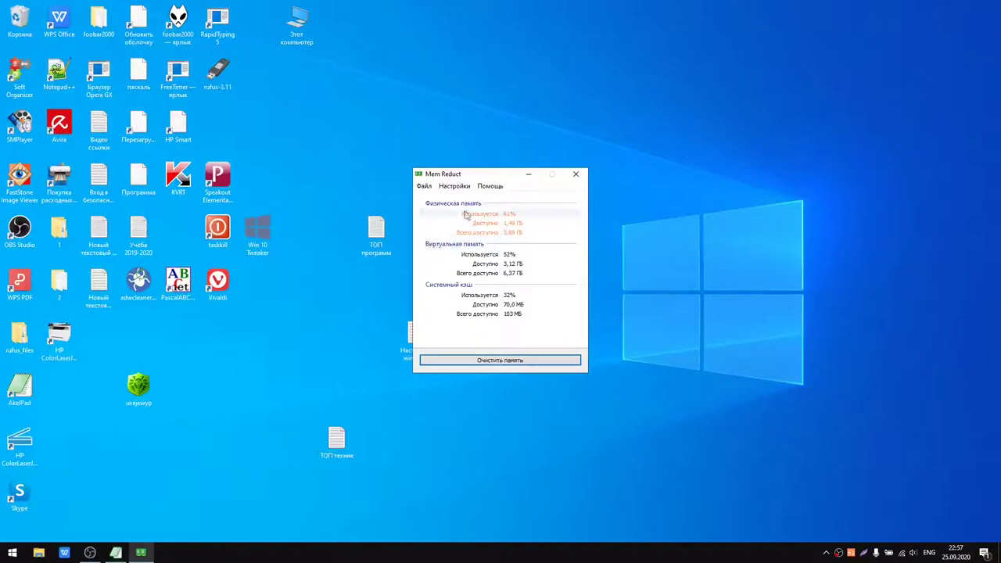
# Step: View the Файл, Настройки and Помощь commands without changing anything, and clean the memory
pyautogui.click(430, 187)
pyautogui.click(432, 187)
pyautogui.click(449, 188)
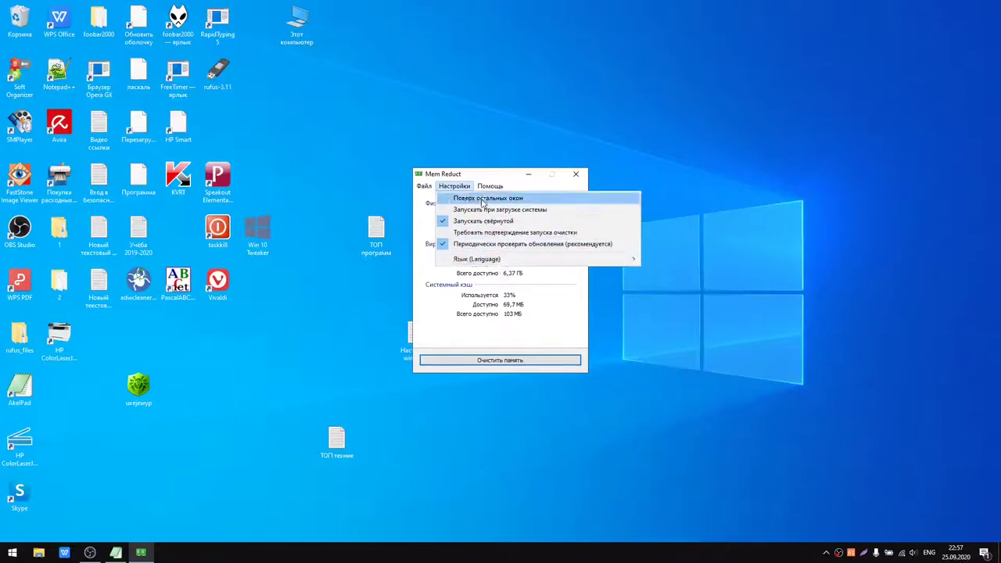
pyautogui.moveTo(488, 188)
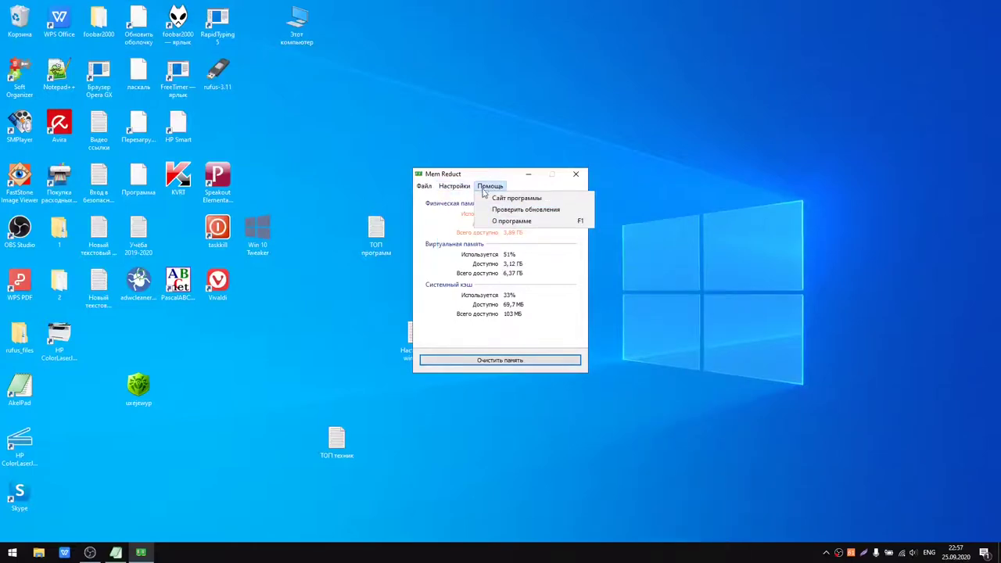
pyautogui.click(445, 224)
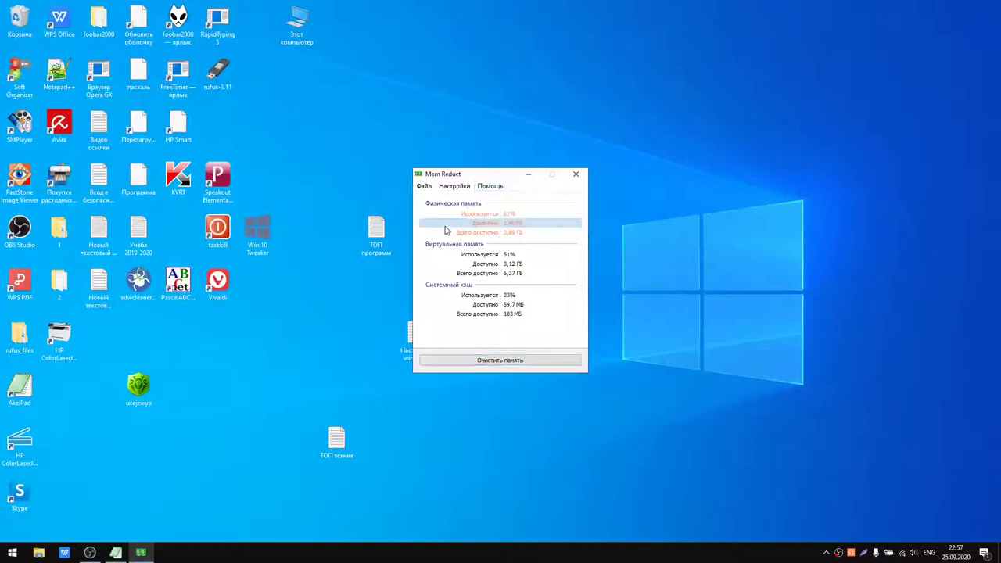
pyautogui.click(500, 361)
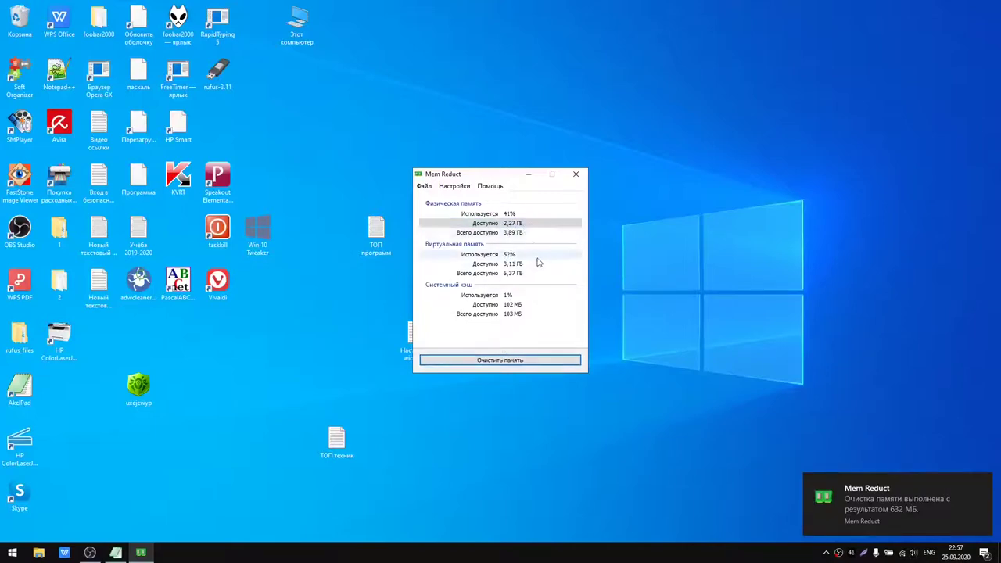
# Step: Examine the running processes and the disk's performance in Task Manager, and close both Task Manager and Mem Reduct
pyautogui.rightClick(435, 559)
pyautogui.click(468, 506)
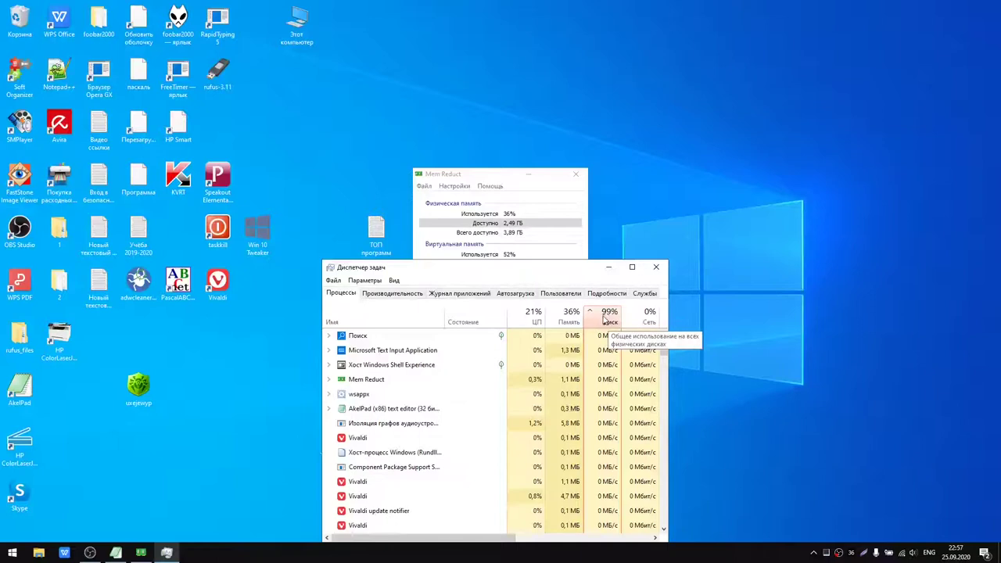
pyautogui.click(390, 293)
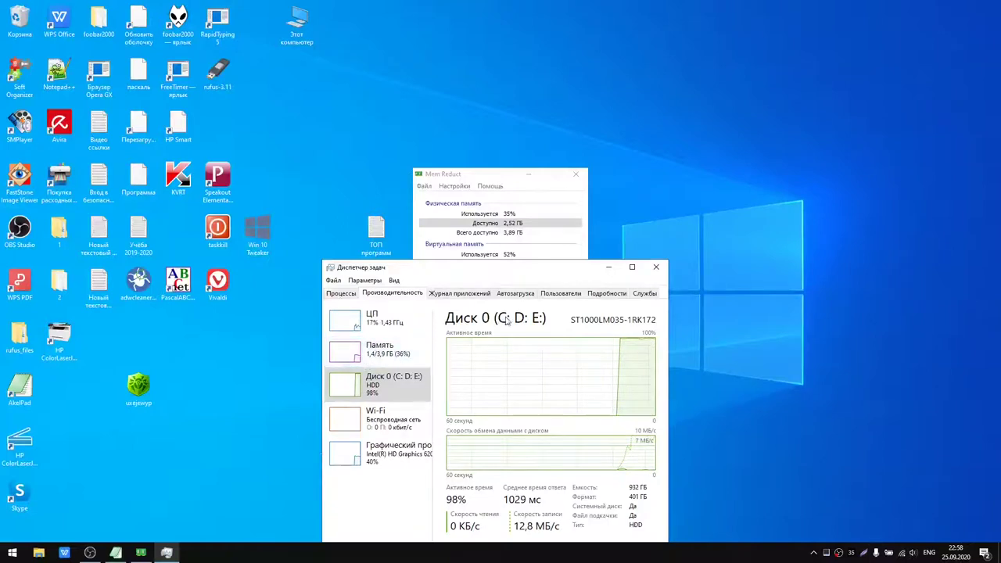
pyautogui.click(657, 268)
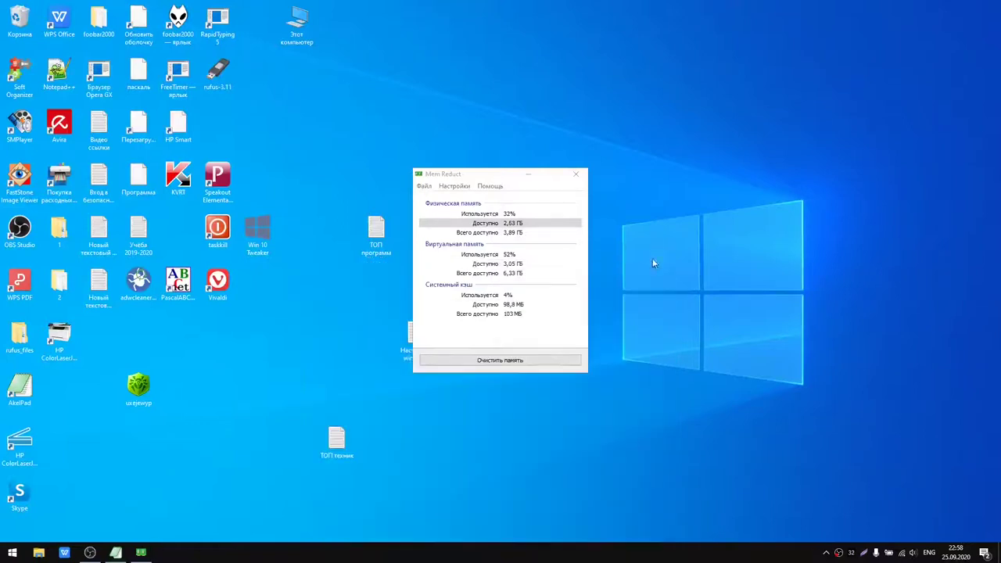
pyautogui.click(575, 176)
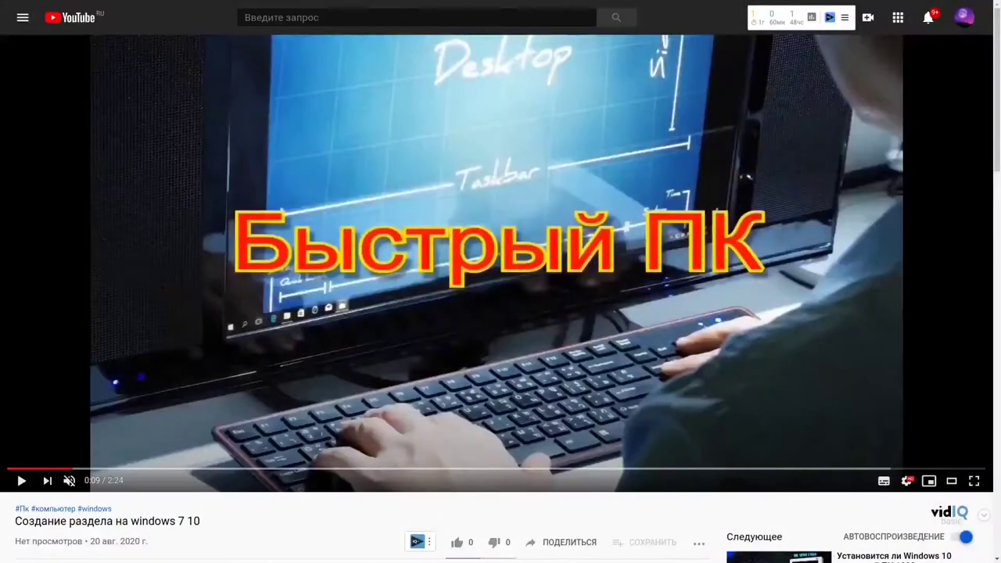
# Step: Like the video Создание раздела на windows 7 10 on YouTube
pyautogui.scroll(-2, 350, 361)
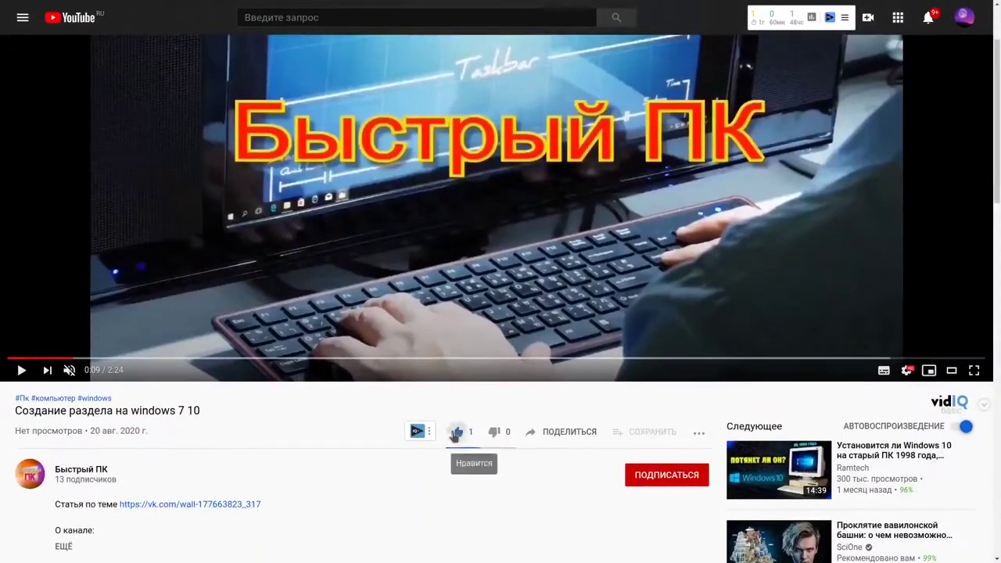